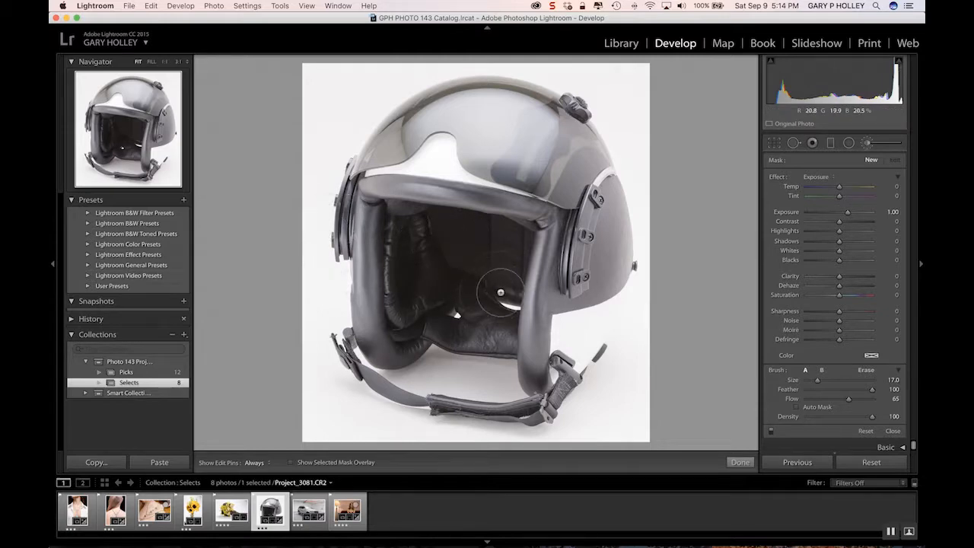
# Set the adjustment brush size to 15 and paint a +1.00 exposure mask over the dark interior of the helmet.
pyautogui.scroll(-2, 396, 232)
pyautogui.press('h')
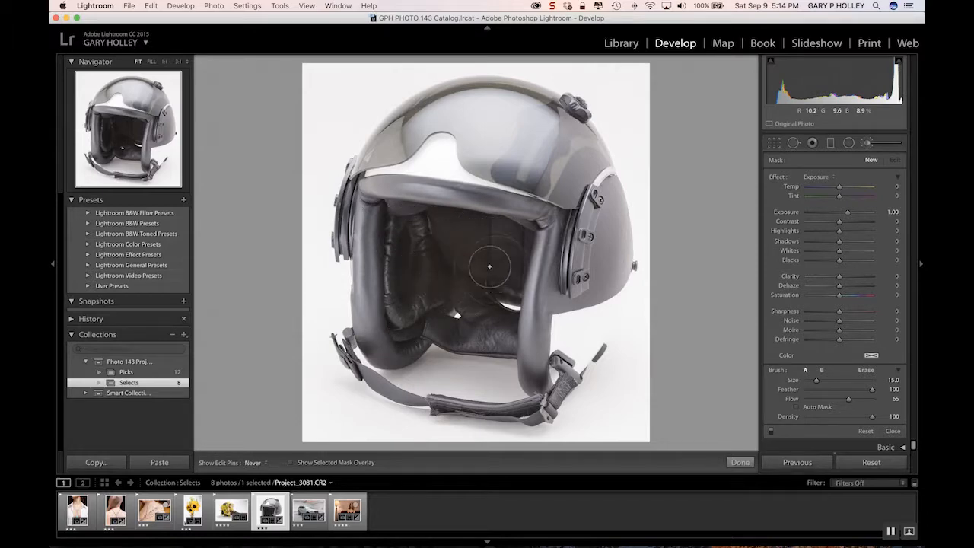
pyautogui.moveTo(499, 236)
pyautogui.mouseDown()
pyautogui.moveTo(489, 267)
pyautogui.moveTo(508, 256)
pyautogui.moveTo(462, 250)
pyautogui.mouseUp()
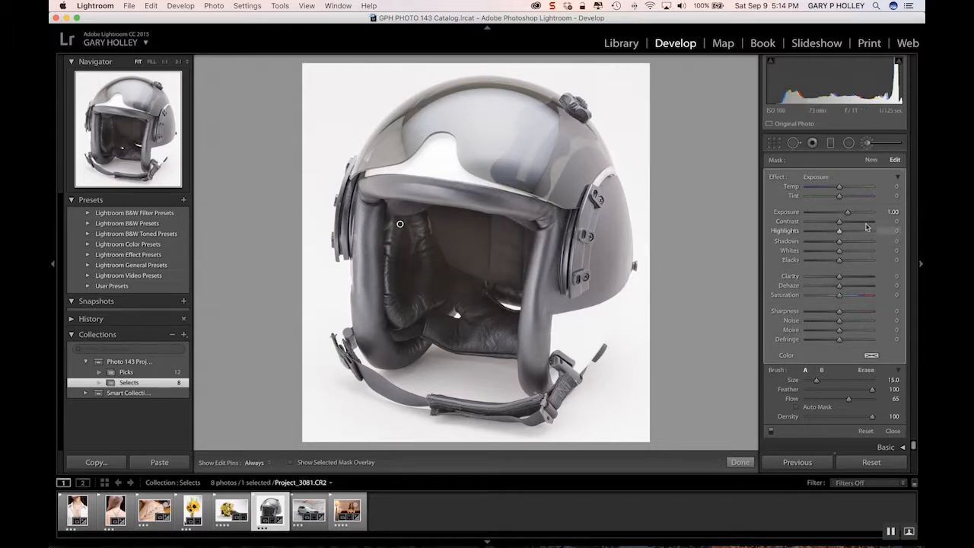
# Raise the mask's Exposure to 3.72 and extend the brushing across the rest of the helmet's interior padding.
pyautogui.moveTo(849, 215); pyautogui.dragTo(871, 215)
pyautogui.press('h')
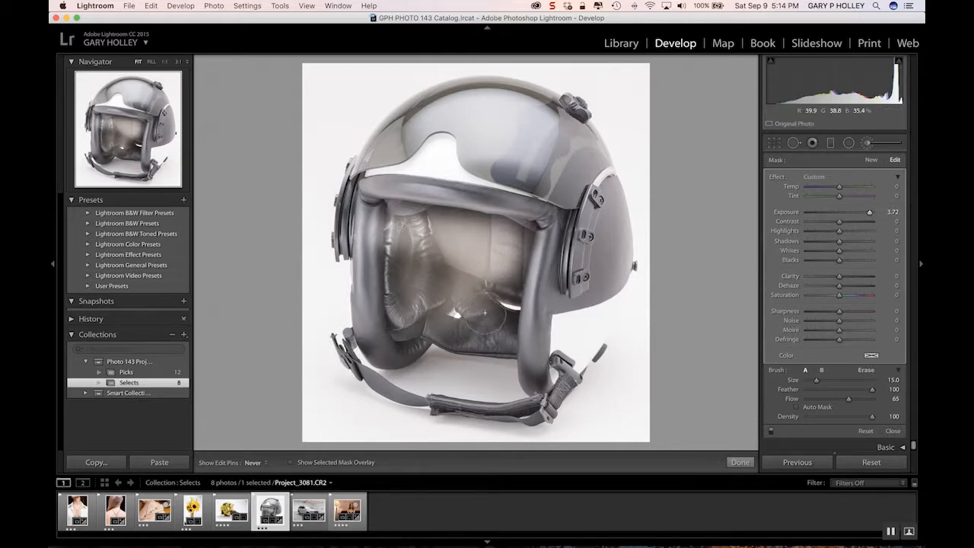
pyautogui.moveTo(398, 215)
pyautogui.mouseDown()
pyautogui.moveTo(390, 270)
pyautogui.moveTo(398, 331)
pyautogui.moveTo(437, 273)
pyautogui.moveTo(468, 295)
pyautogui.mouseUp()
pyautogui.press('h')
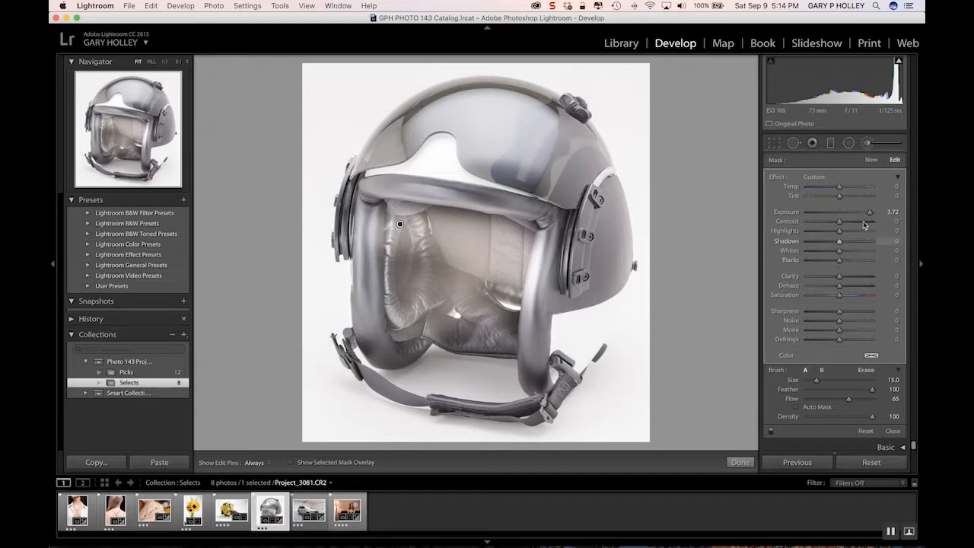
# Set the interior mask's Shadows to 22 and reset its Exposure to 0.
pyautogui.moveTo(869, 212)
pyautogui.mouseDown()
pyautogui.moveTo(847, 211)
pyautogui.moveTo(846, 242)
pyautogui.moveTo(843, 213)
pyautogui.mouseUp()
pyautogui.click(892, 213)
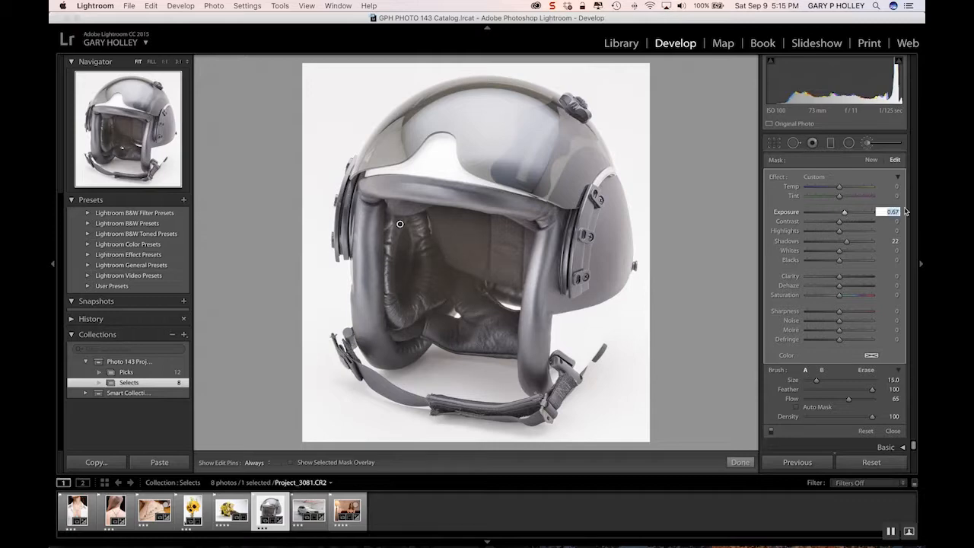
pyautogui.write('0')
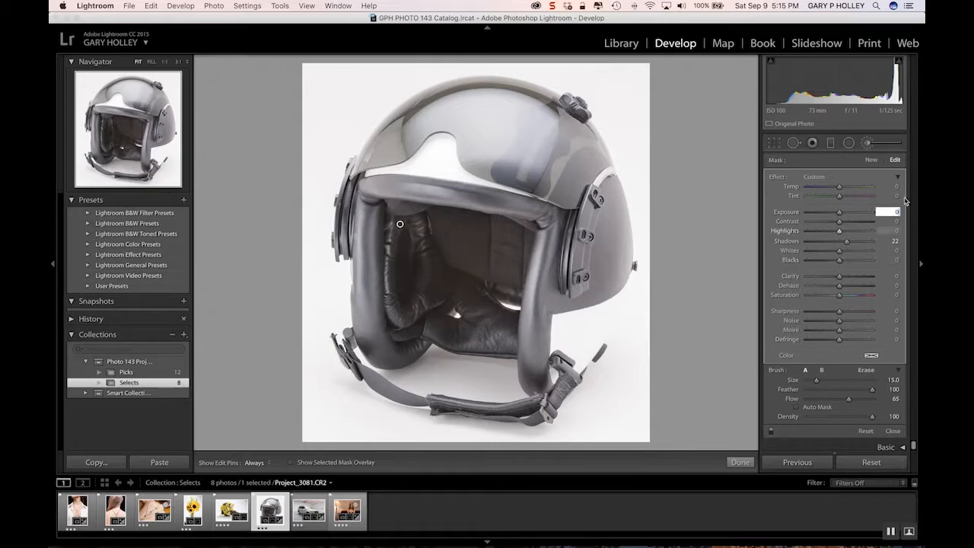
pyautogui.press('Return')
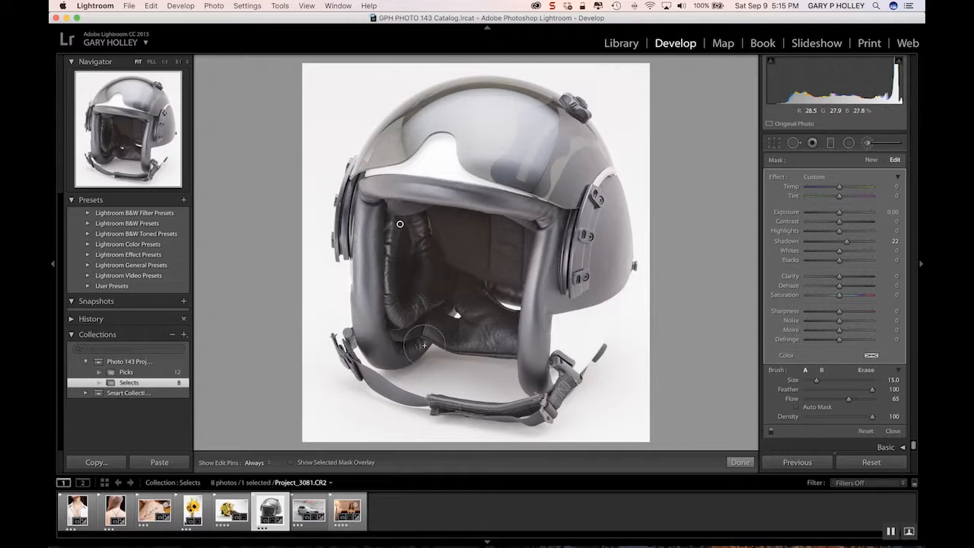
pyautogui.press('h')
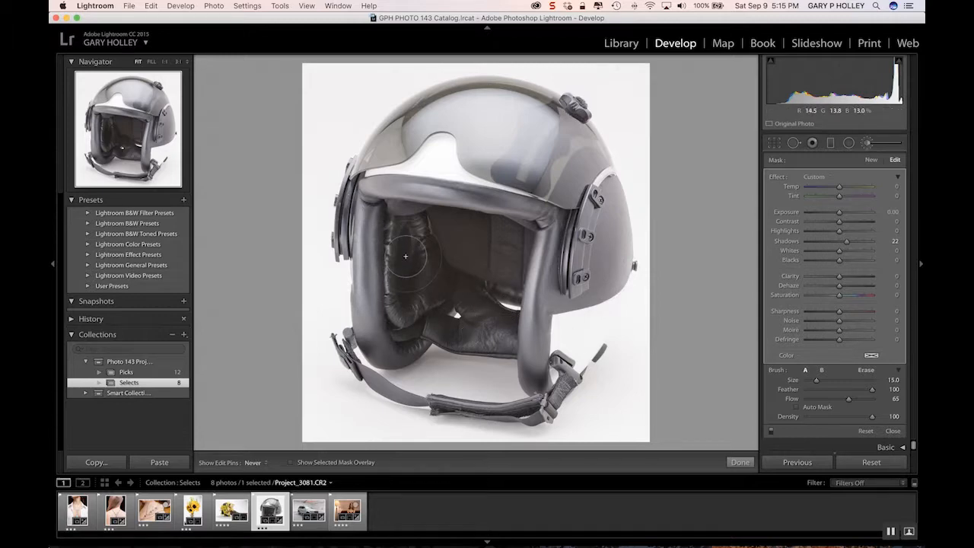
pyautogui.press('h')
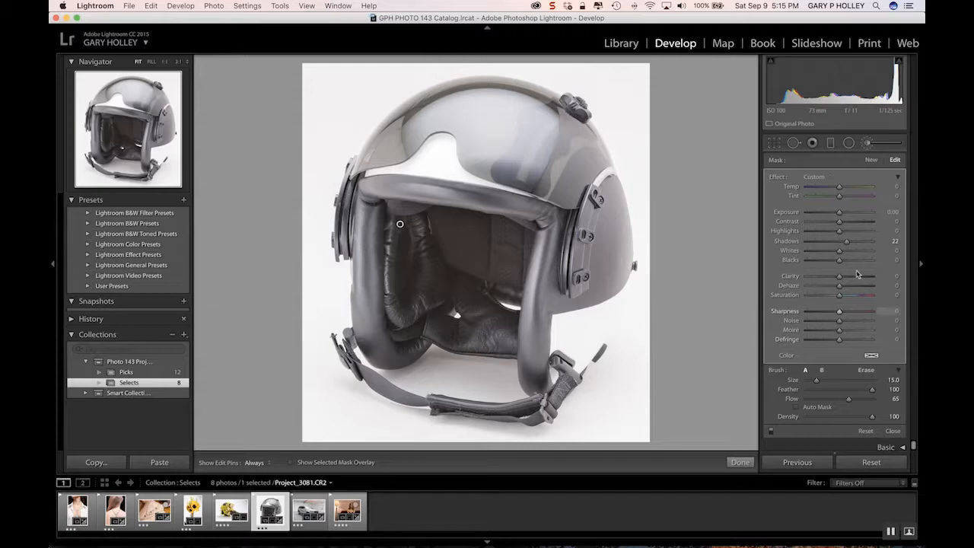
# Set the interior mask's Blacks to -3 and its Shadows to 20.
pyautogui.moveTo(840, 262); pyautogui.dragTo(845, 264)
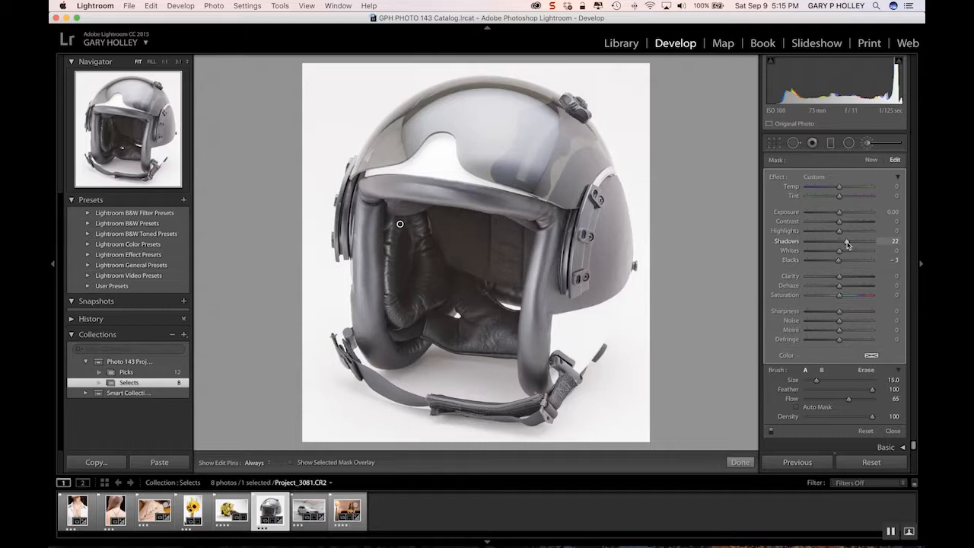
pyautogui.moveTo(849, 243); pyautogui.dragTo(853, 244)
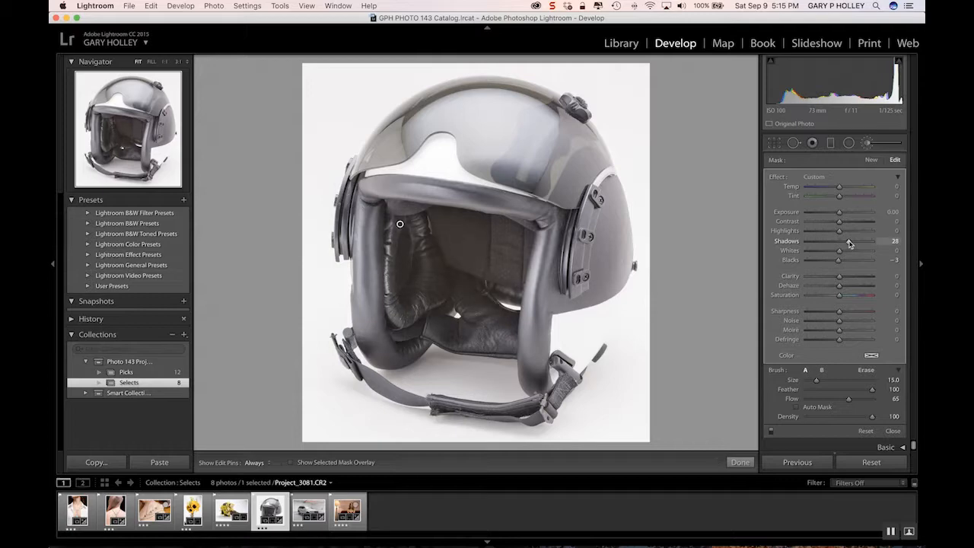
pyautogui.moveTo(856, 243)
pyautogui.mouseDown()
pyautogui.moveTo(868, 242)
pyautogui.moveTo(845, 246)
pyautogui.mouseUp()
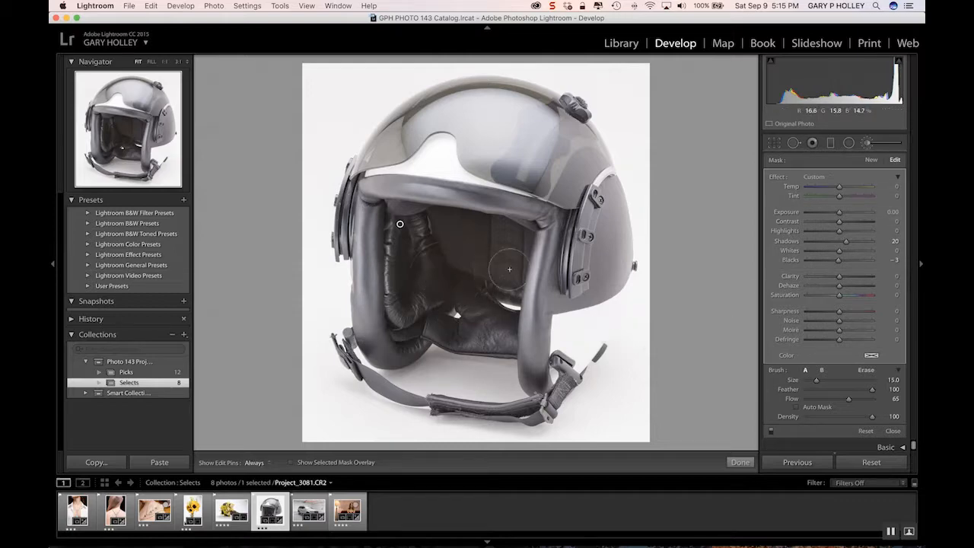
# Brush a new size 11 mask over the helmet's left inner padding with Exposure 0 and Shadows 25.
pyautogui.click(871, 161)
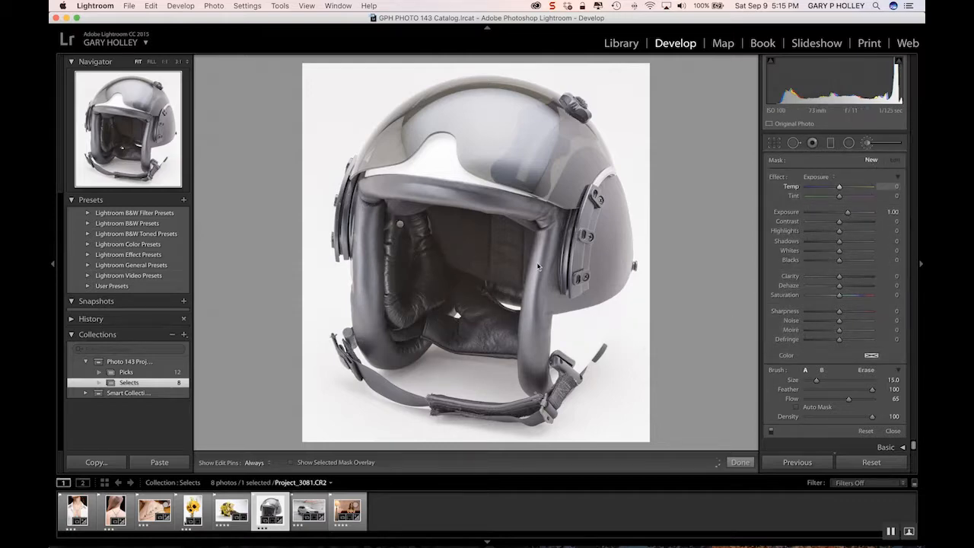
pyautogui.press('[')
pyautogui.press('[')
pyautogui.press('[')
pyautogui.press('[')
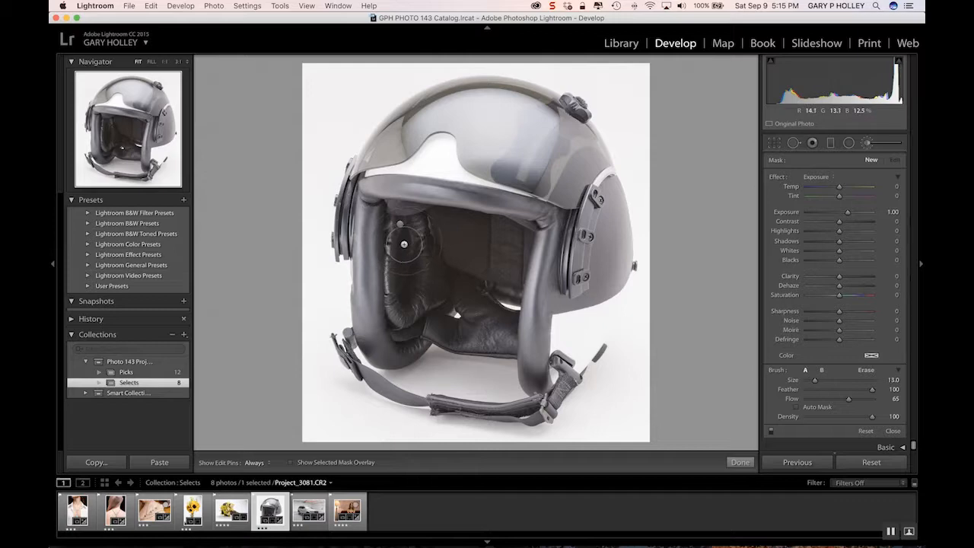
pyautogui.moveTo(406, 235)
pyautogui.mouseDown()
pyautogui.moveTo(409, 287)
pyautogui.moveTo(415, 259)
pyautogui.moveTo(401, 283)
pyautogui.mouseUp()
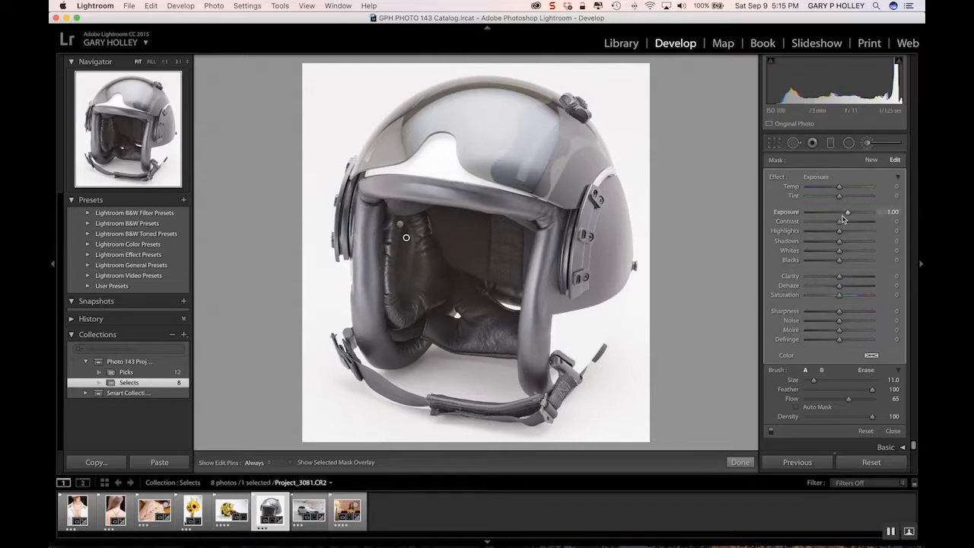
pyautogui.moveTo(840, 241); pyautogui.dragTo(842, 217)
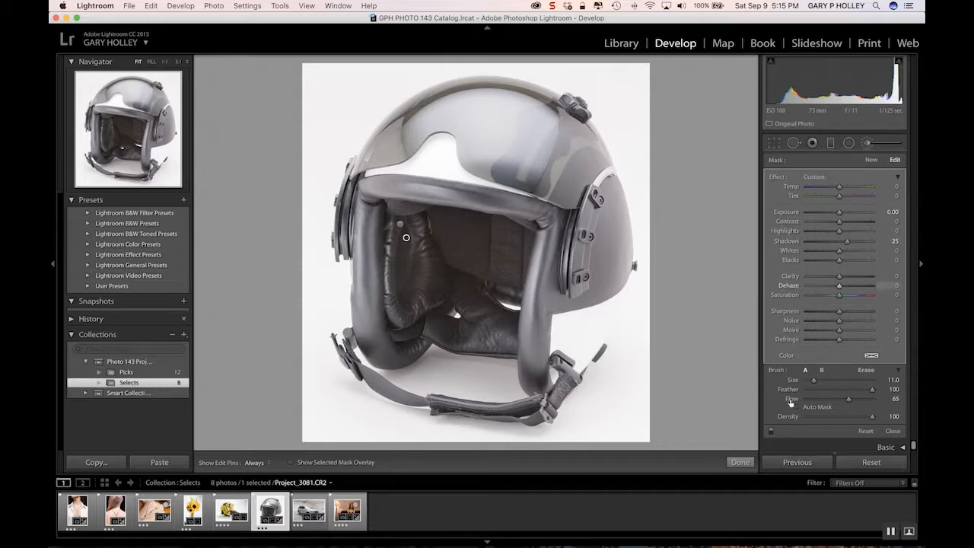
pyautogui.click(867, 143)
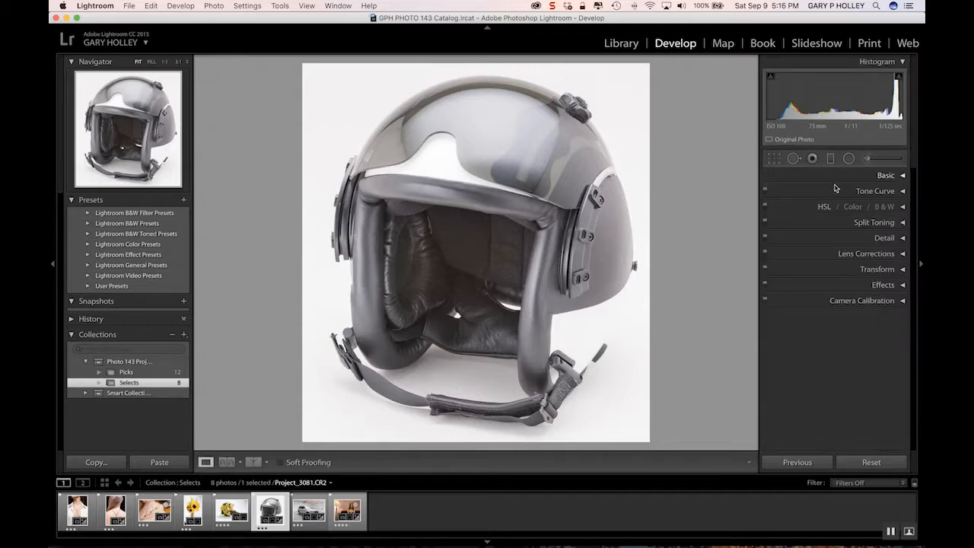
# Compare the helmet interior at close range in a left/right split before/after view, and return to the single-image view.
pyautogui.click(268, 463)
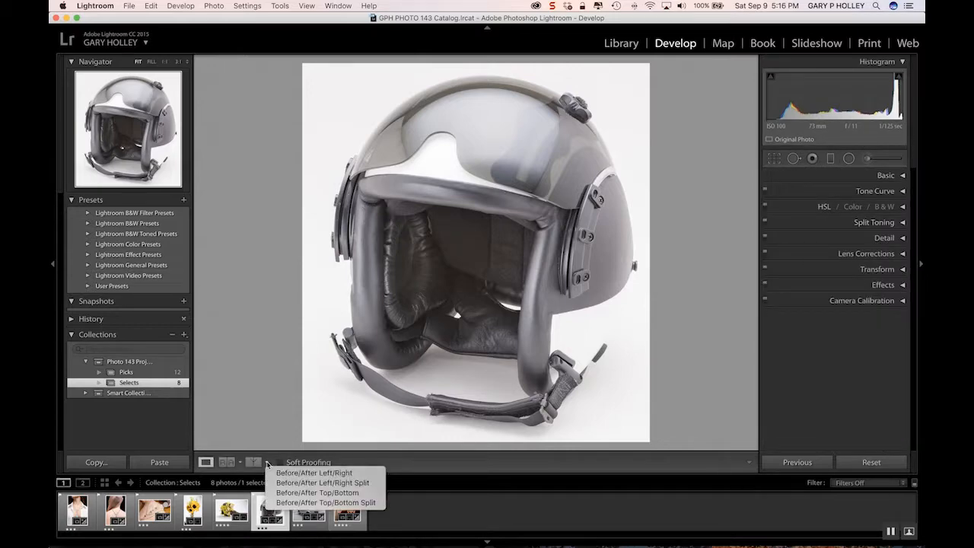
pyautogui.click(343, 482)
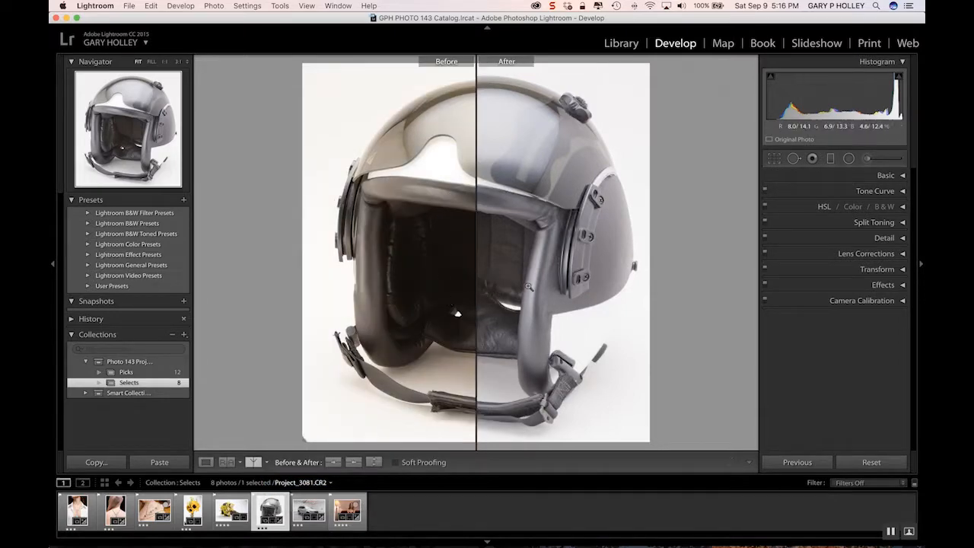
pyautogui.click(507, 272)
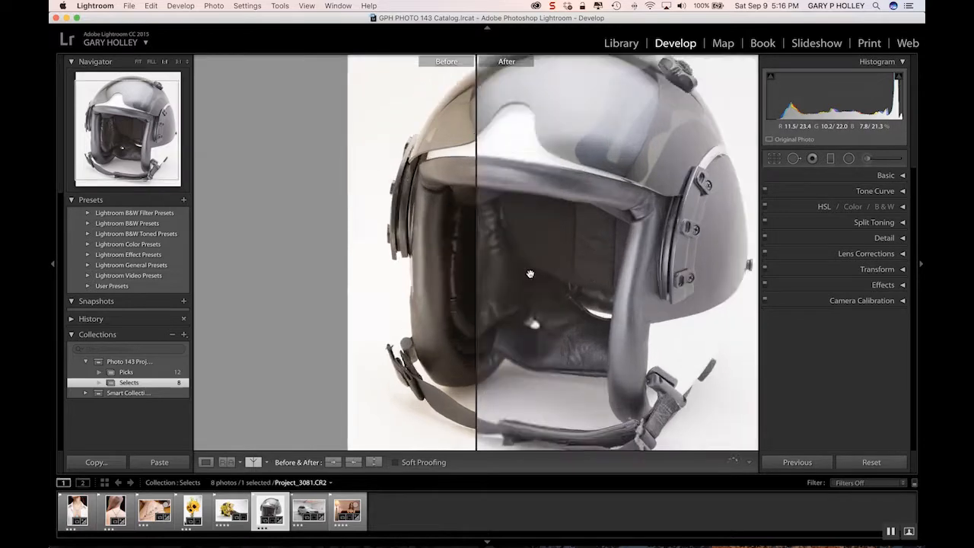
pyautogui.moveTo(700, 307); pyautogui.dragTo(486, 256)
pyautogui.moveTo(537, 194); pyautogui.dragTo(583, 233)
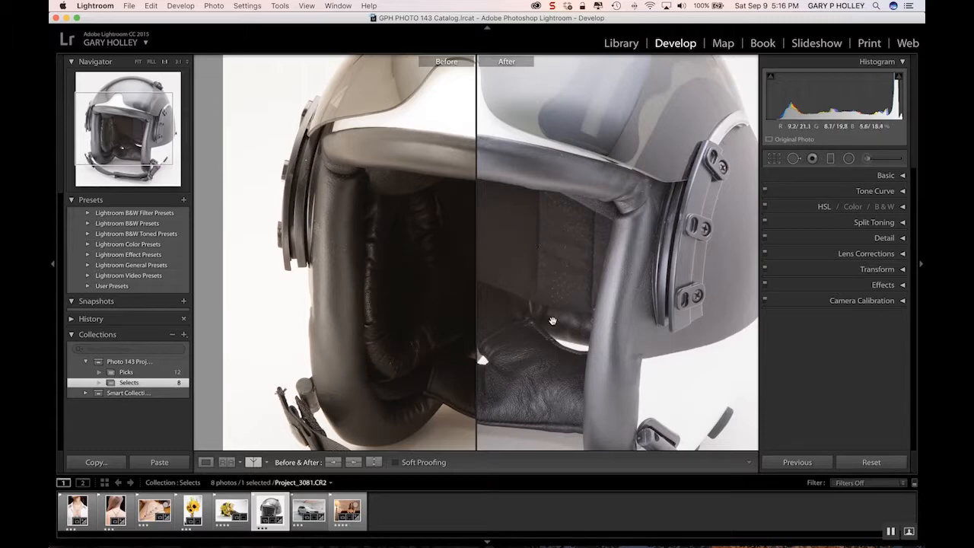
pyautogui.moveTo(535, 292); pyautogui.dragTo(691, 278)
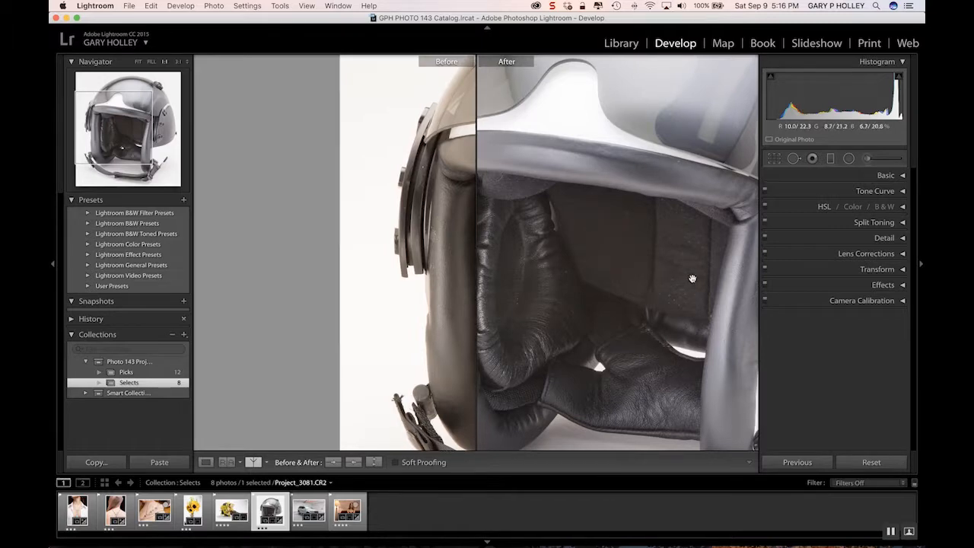
pyautogui.click(653, 270)
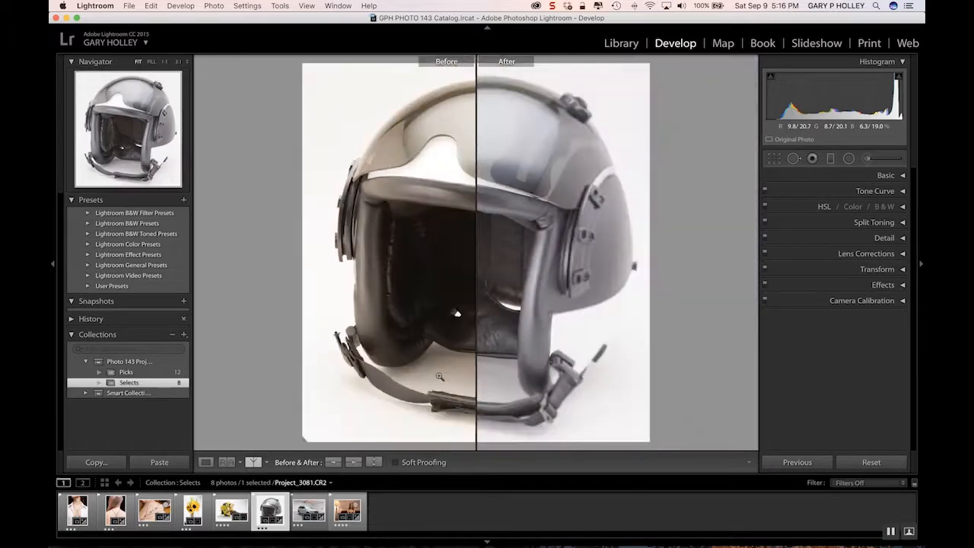
pyautogui.click(270, 463)
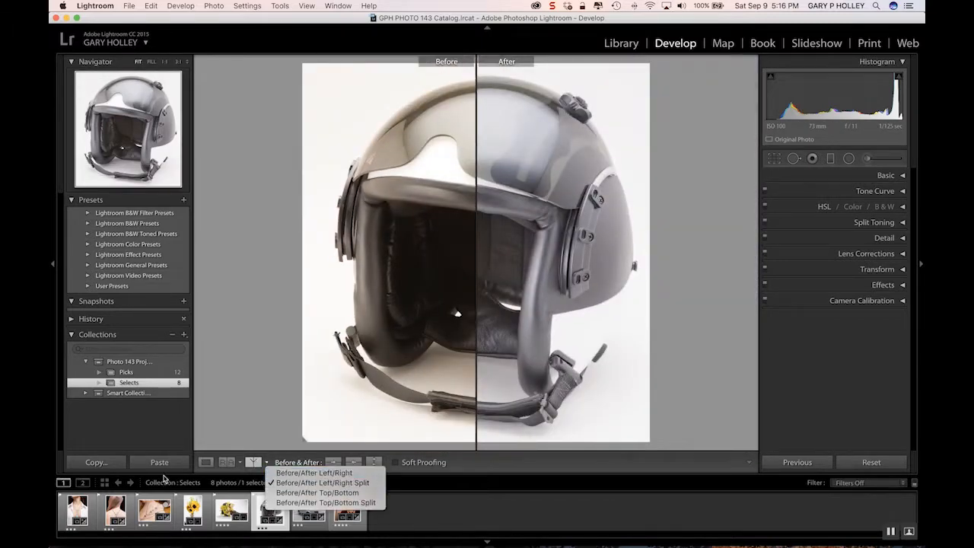
pyautogui.click(205, 462)
pyautogui.click(205, 461)
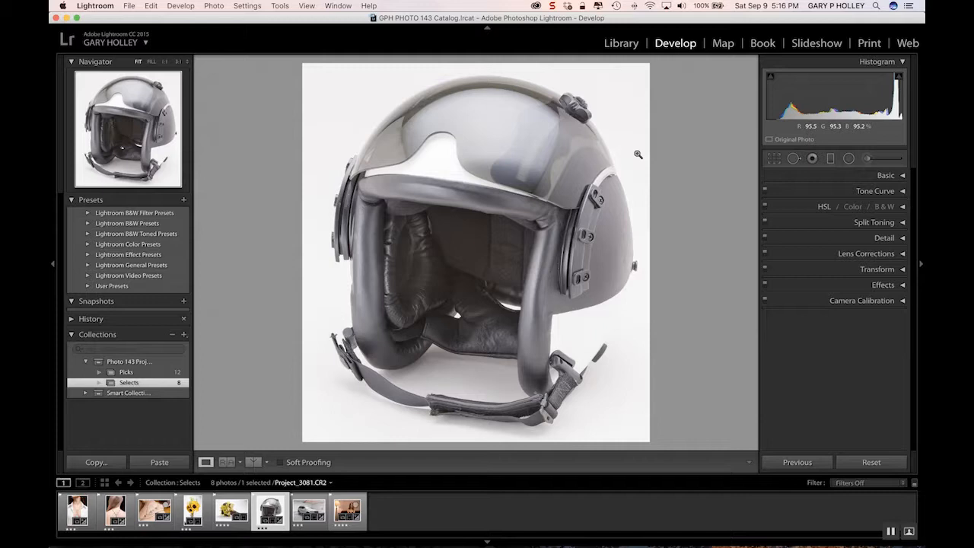
# Reselect the brush mask on the left inner padding and set its Shadows to 14.
pyautogui.click(866, 158)
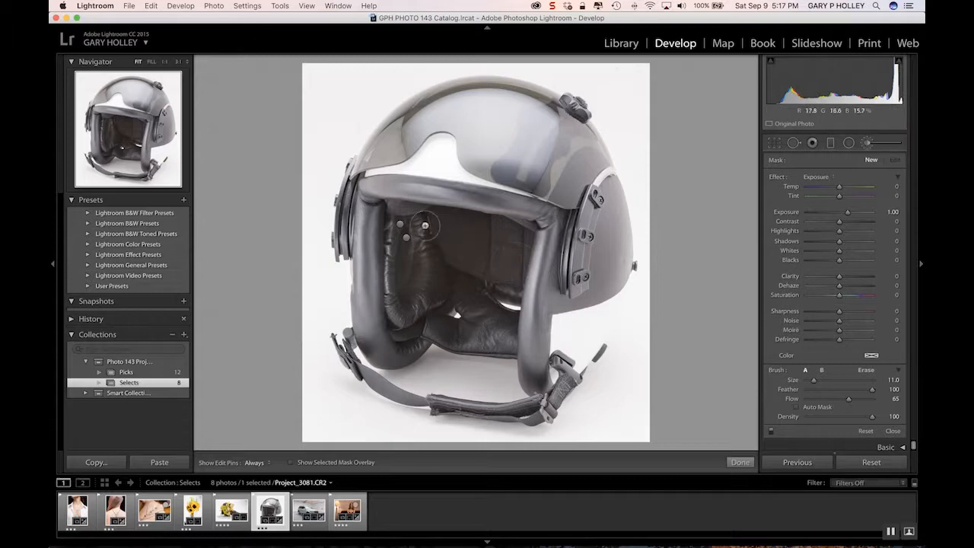
pyautogui.click(400, 225)
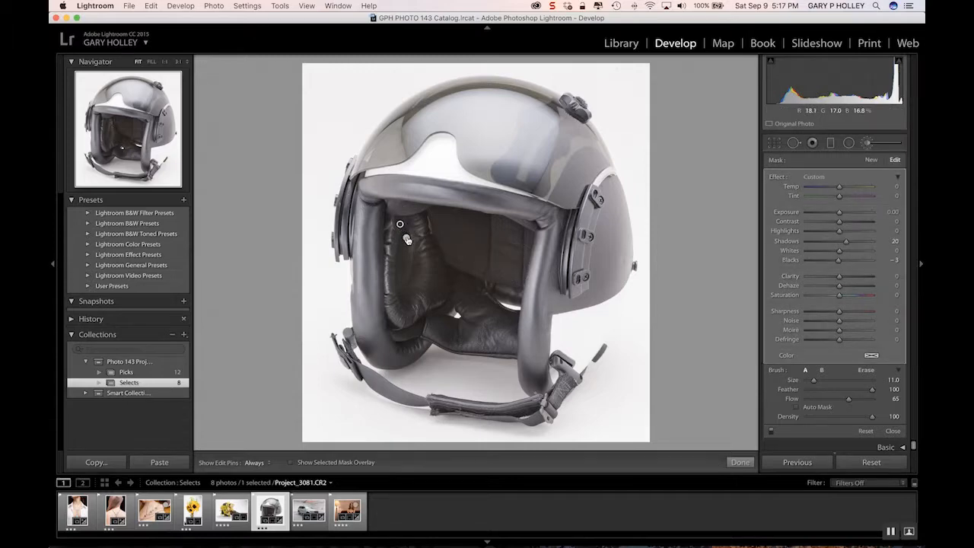
pyautogui.moveTo(408, 240)
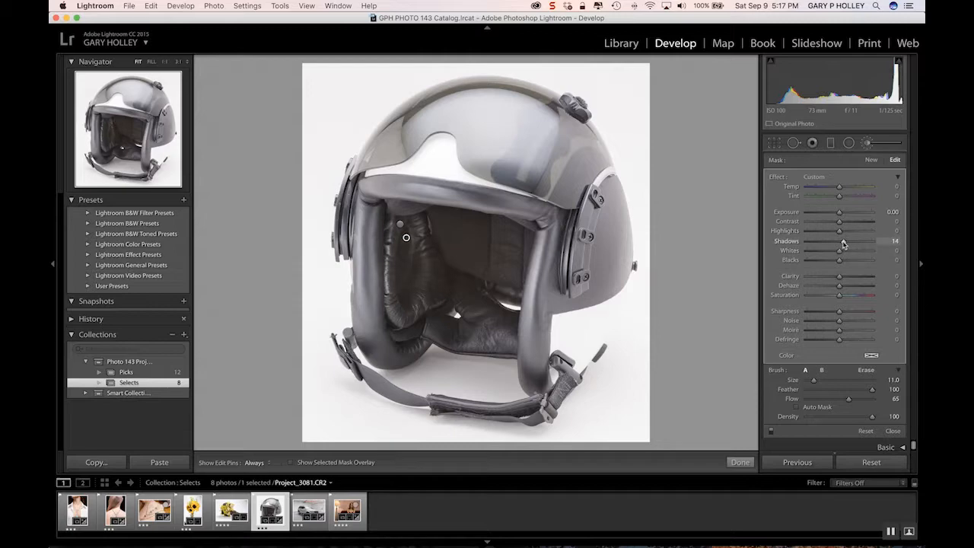
# Adjust the helmet interior mask to Exposure -0.20, Shadows 38, Clarity 36 and Saturation -30, and close the brush.
pyautogui.click(400, 224)
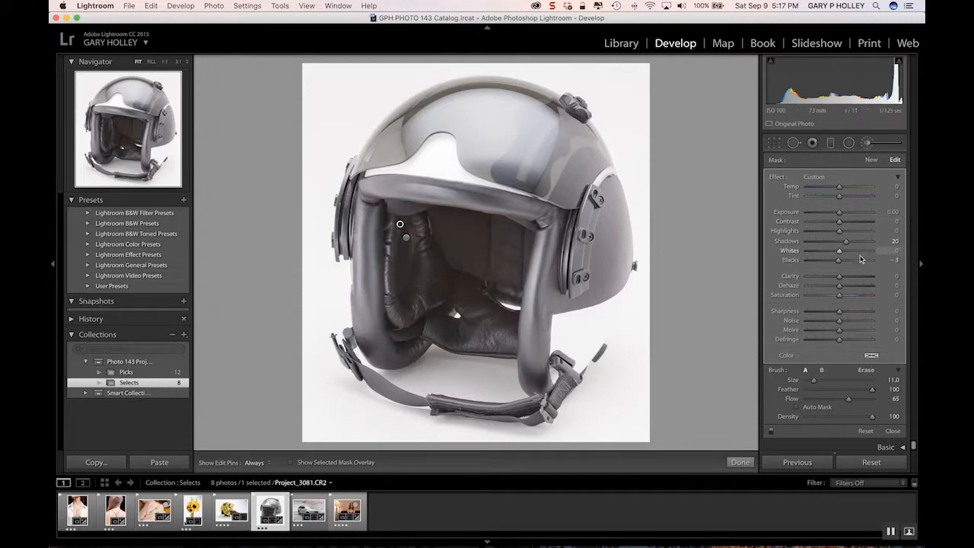
pyautogui.moveTo(841, 217); pyautogui.dragTo(840, 218)
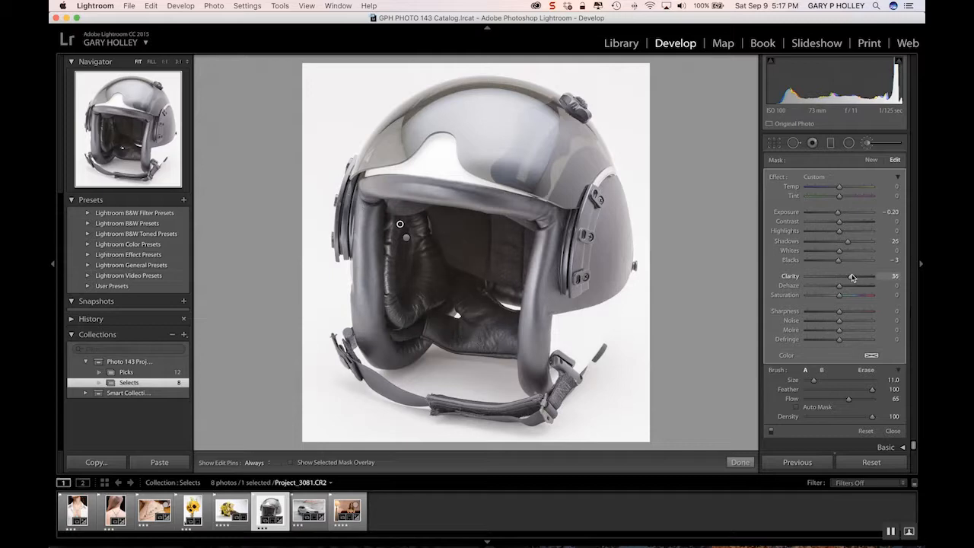
pyautogui.moveTo(847, 242); pyautogui.dragTo(851, 244)
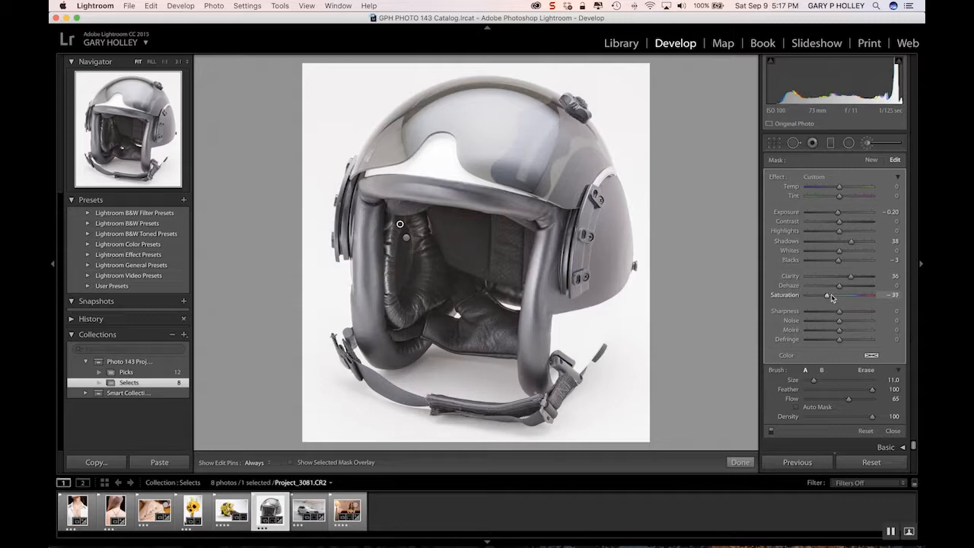
pyautogui.moveTo(832, 297); pyautogui.dragTo(829, 297)
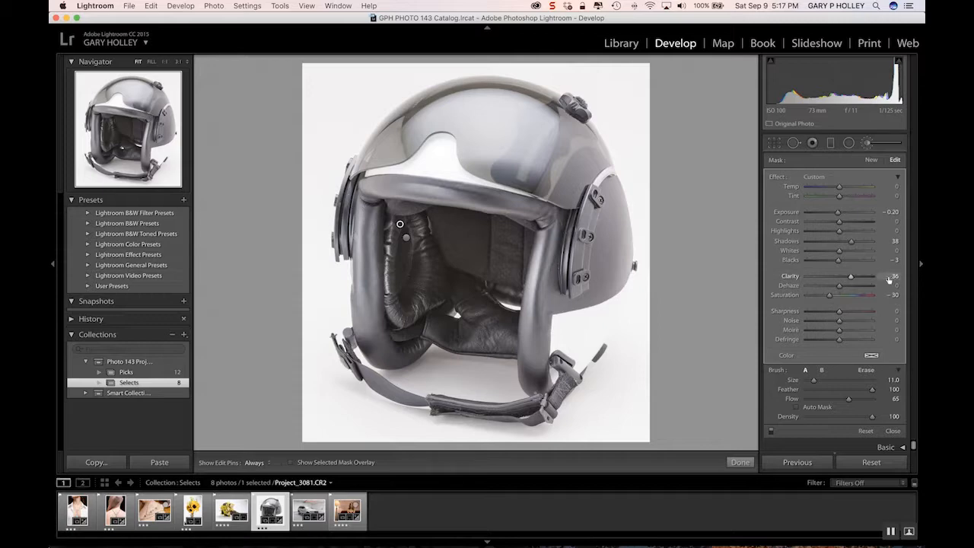
pyautogui.click(869, 143)
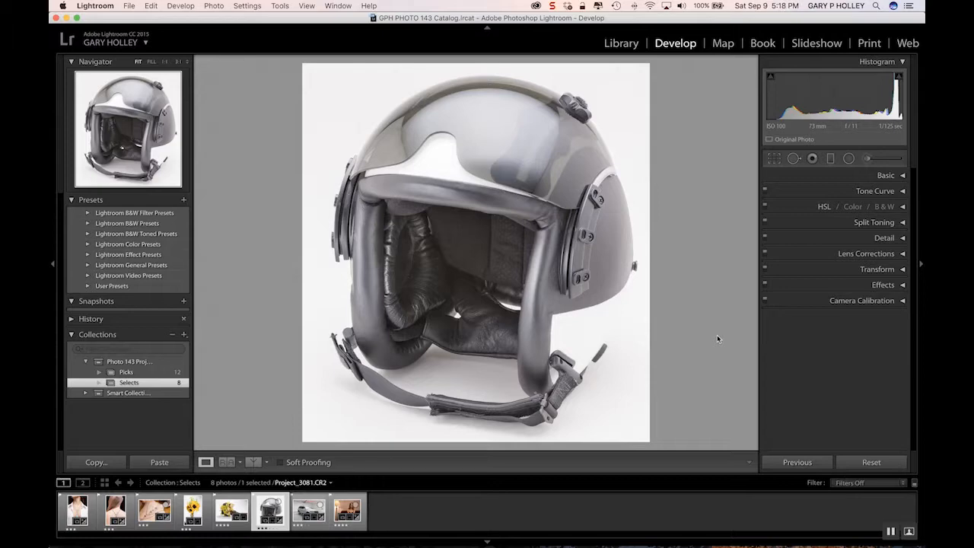
# Open the necklace photo _MG_2895.CR2 for editing.
pyautogui.click(118, 516)
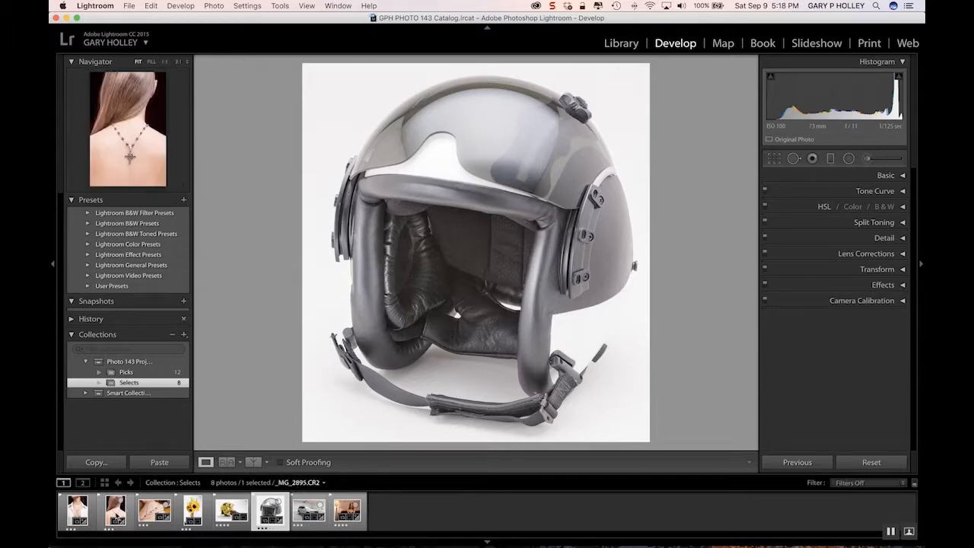
pyautogui.click(118, 518)
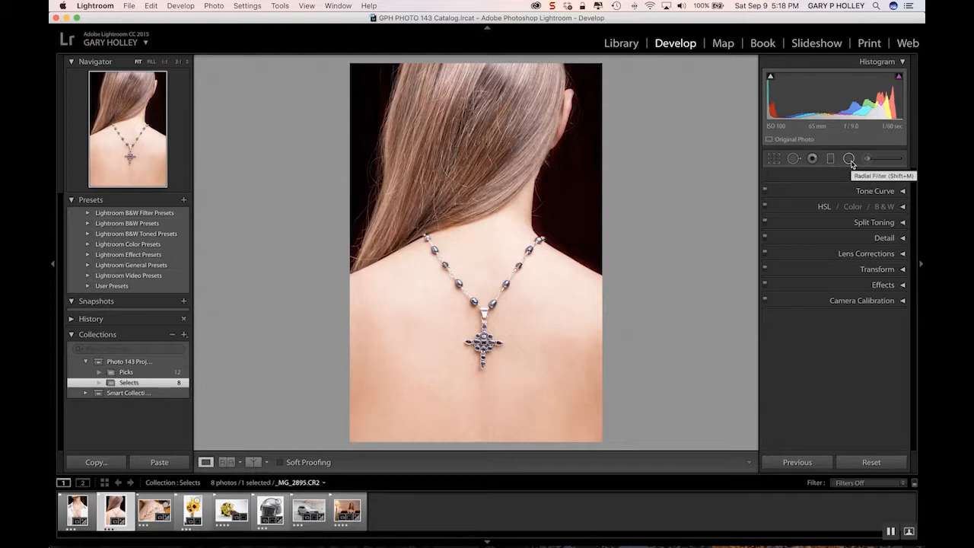
# Add a radial filter centred on the upper back, with an ellipse enclosing the necklace and spanning nearly the photo's full width.
pyautogui.click(850, 159)
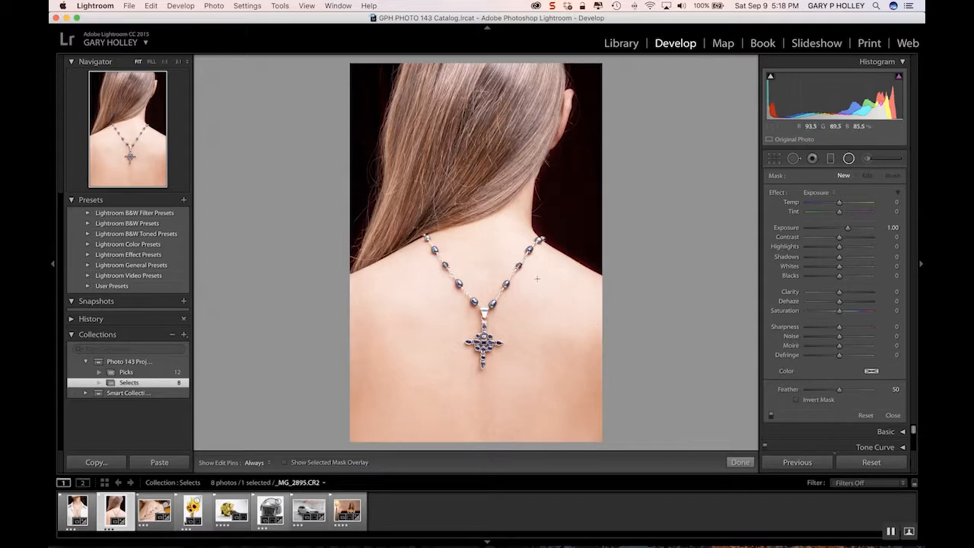
pyautogui.moveTo(484, 277); pyautogui.dragTo(607, 99)
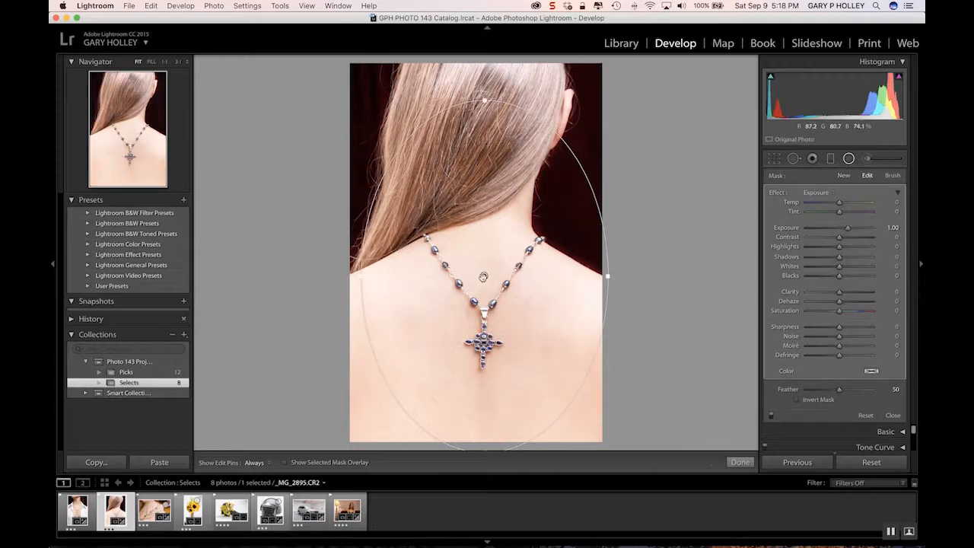
pyautogui.moveTo(502, 285); pyautogui.dragTo(501, 269)
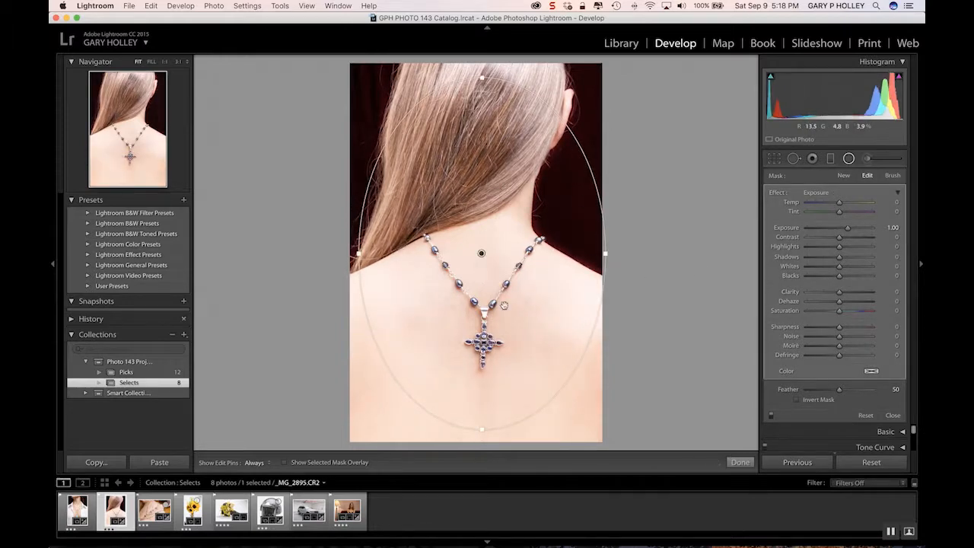
pyautogui.moveTo(483, 431); pyautogui.dragTo(483, 431)
pyautogui.moveTo(437, 251); pyautogui.dragTo(432, 251)
pyautogui.moveTo(351, 255)
pyautogui.mouseDown()
pyautogui.moveTo(270, 255)
pyautogui.moveTo(356, 253)
pyautogui.mouseUp()
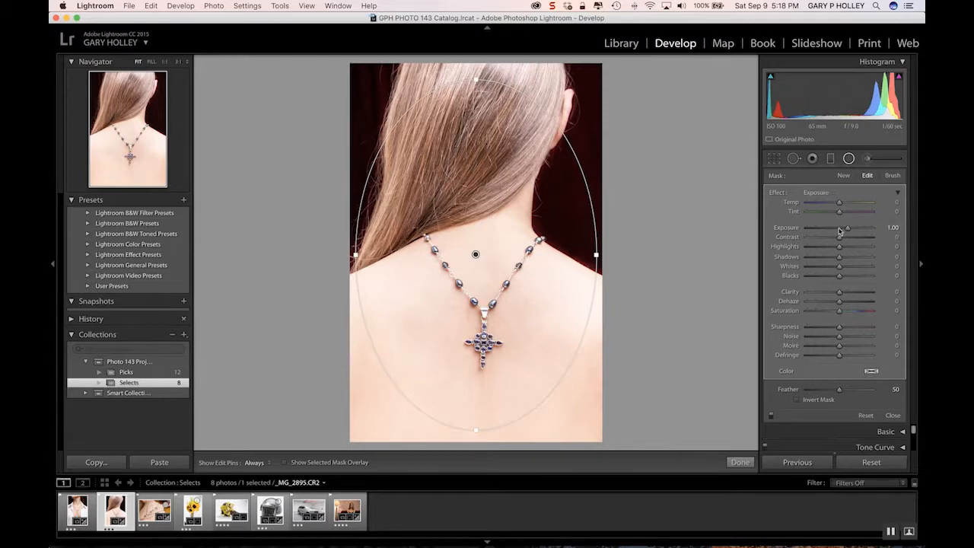
# Set the radial filter's Exposure to -1.95 and stretch its ellipse vertically to the full height of the photo.
pyautogui.moveTo(850, 231); pyautogui.dragTo(863, 230)
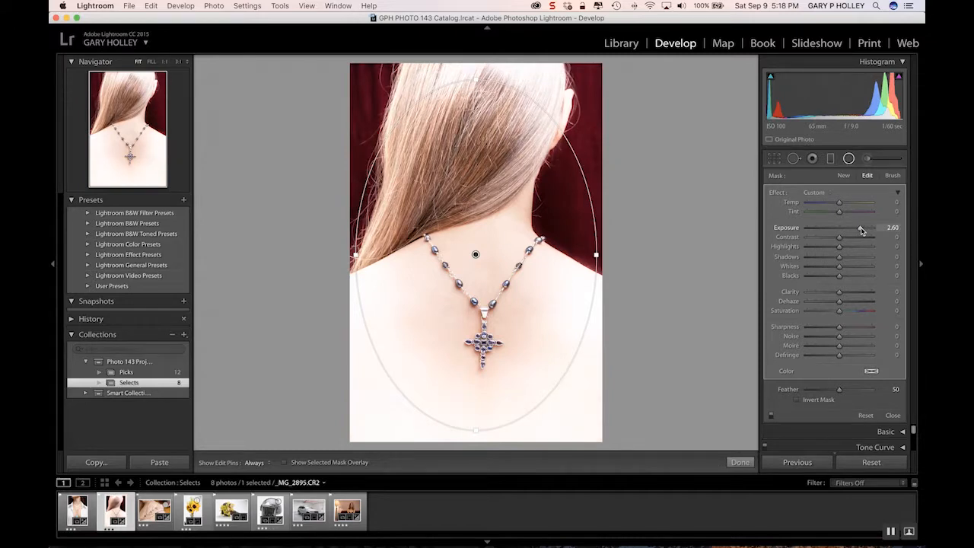
pyautogui.moveTo(860, 231); pyautogui.dragTo(825, 232)
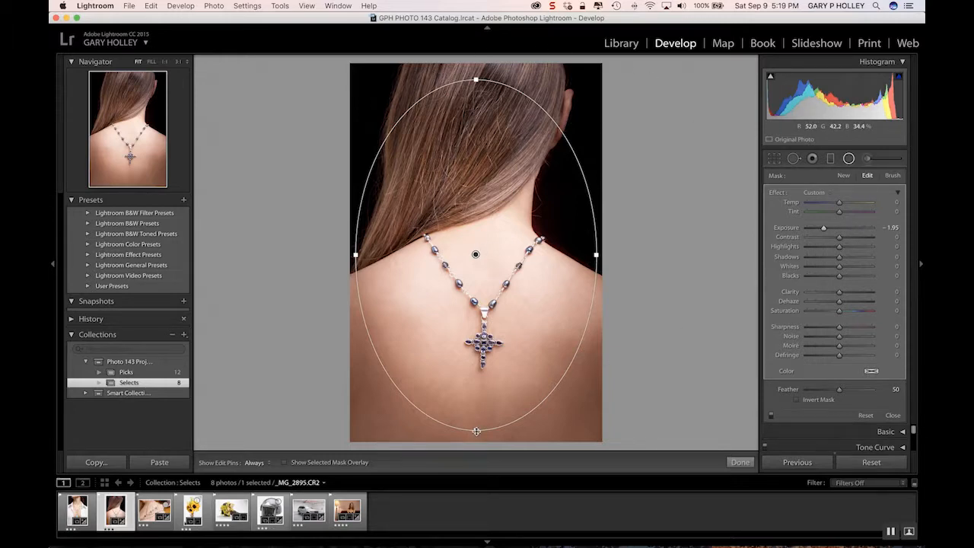
pyautogui.moveTo(476, 434); pyautogui.dragTo(477, 439)
pyautogui.moveTo(524, 331); pyautogui.dragTo(524, 325)
pyautogui.moveTo(478, 70); pyautogui.dragTo(477, 61)
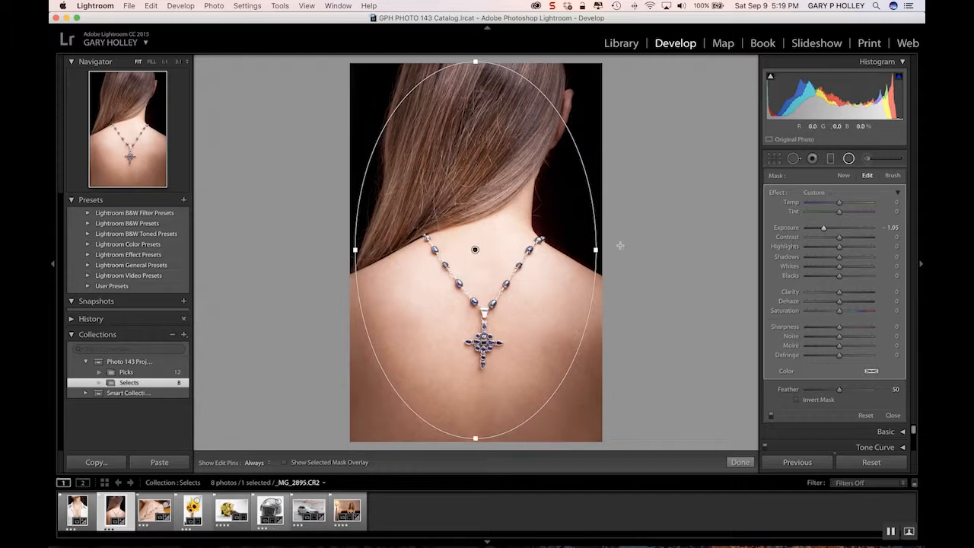
# Widen the ellipse to roughly the photo's width and move it down until its centre sits just above the cross pendant.
pyautogui.moveTo(597, 249); pyautogui.dragTo(604, 250)
pyautogui.moveTo(503, 283); pyautogui.dragTo(504, 319)
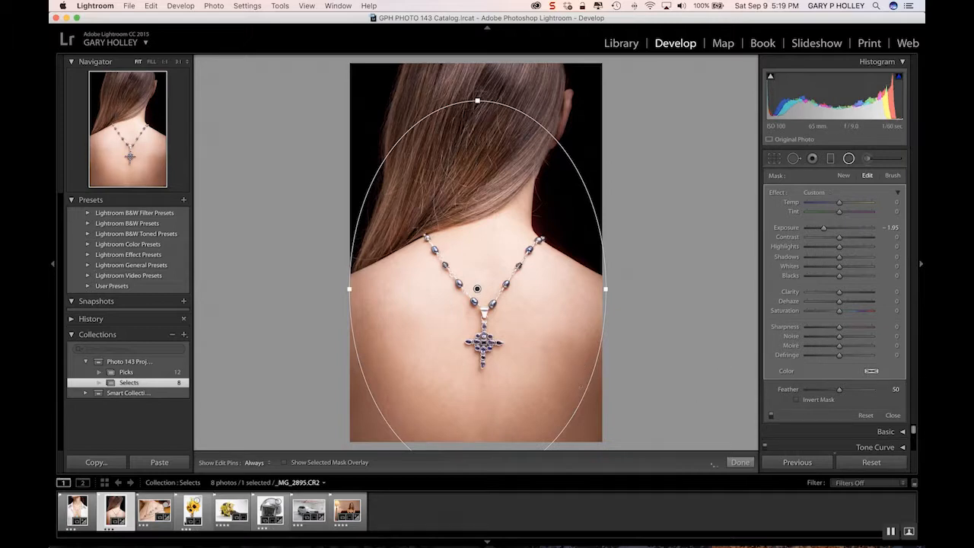
pyautogui.moveTo(478, 102); pyautogui.dragTo(477, 109)
pyautogui.moveTo(530, 336); pyautogui.dragTo(532, 344)
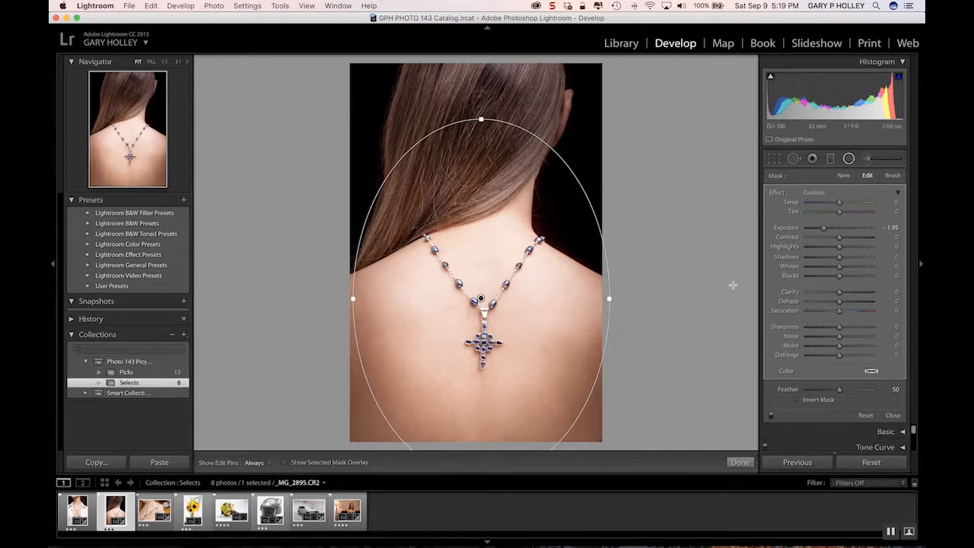
pyautogui.moveTo(507, 373); pyautogui.dragTo(507, 380)
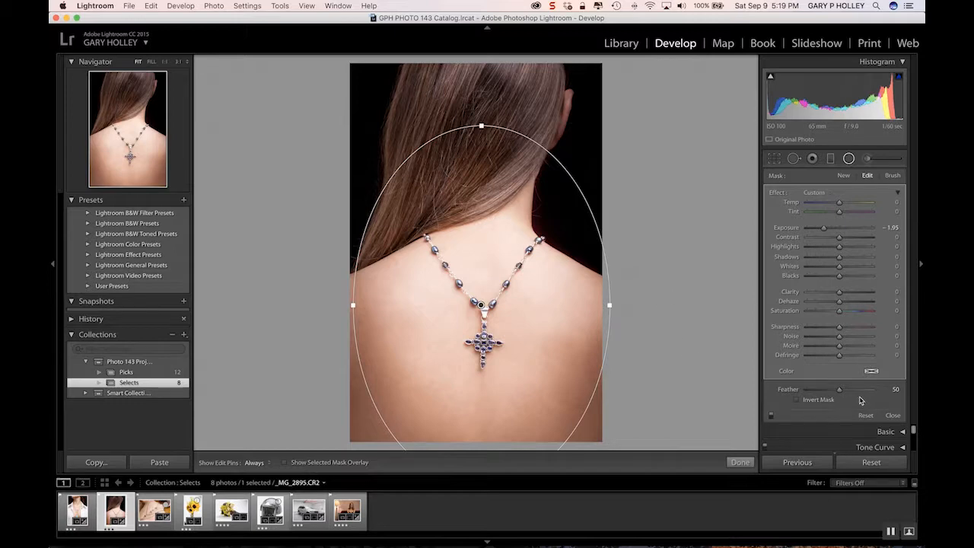
# Set the radial filter's Feather to 35, and widen and recentre its ellipse slightly around the pendant.
pyautogui.moveTo(839, 391); pyautogui.dragTo(790, 395)
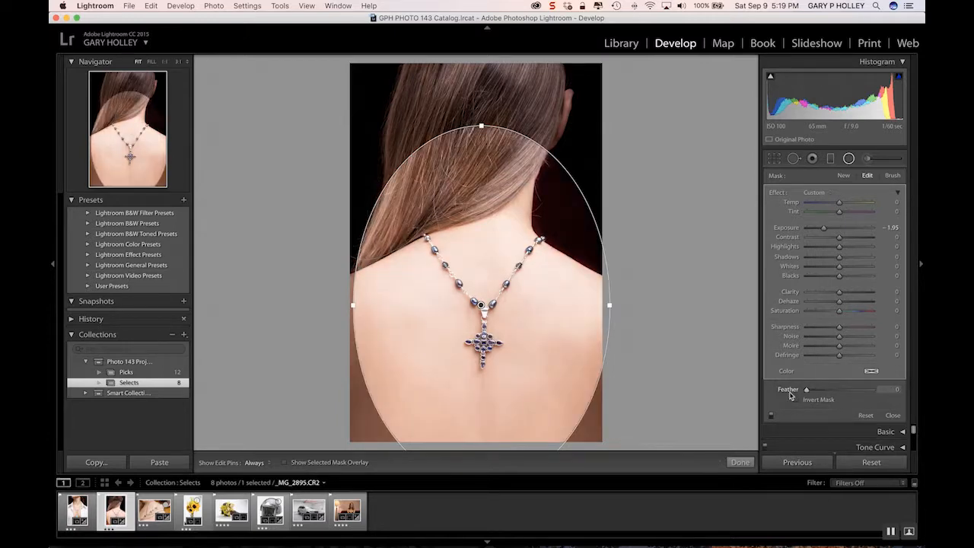
pyautogui.moveTo(791, 395); pyautogui.dragTo(837, 393)
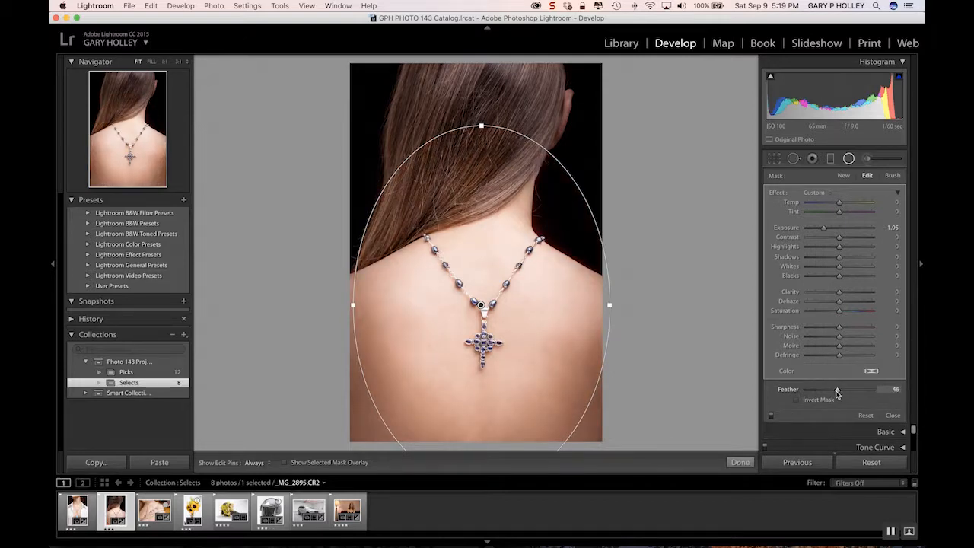
pyautogui.moveTo(832, 393); pyautogui.dragTo(827, 396)
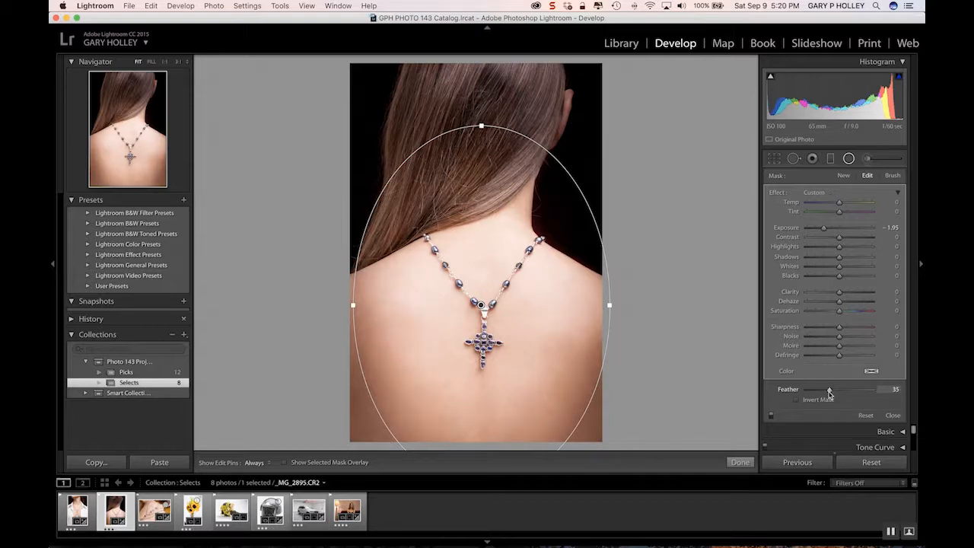
pyautogui.moveTo(353, 306); pyautogui.dragTo(347, 307)
pyautogui.moveTo(510, 316); pyautogui.dragTo(506, 319)
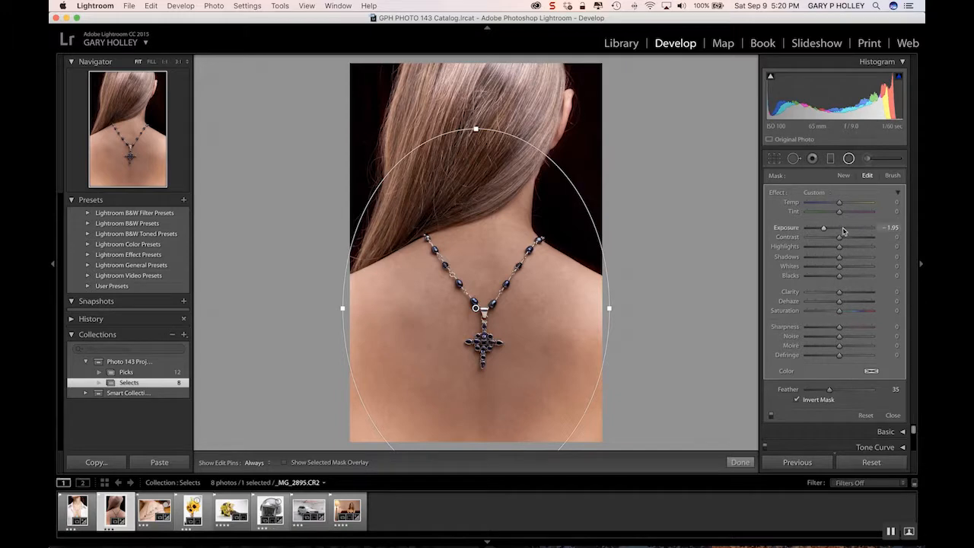
# Try Exposure 1.20 with the radial mask inverted, and undo both changes.
pyautogui.moveTo(824, 229); pyautogui.dragTo(852, 230)
pyautogui.press('super+z')
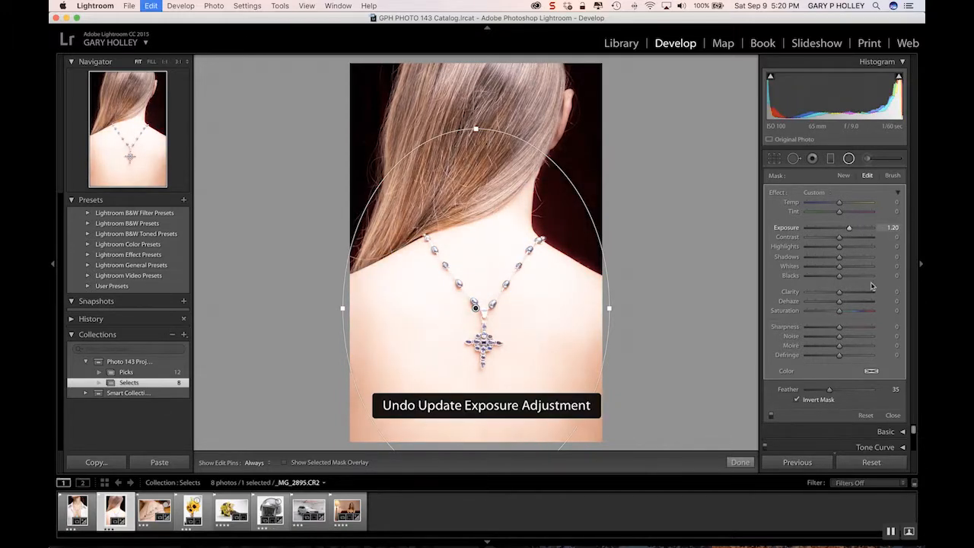
pyautogui.press('super+z')
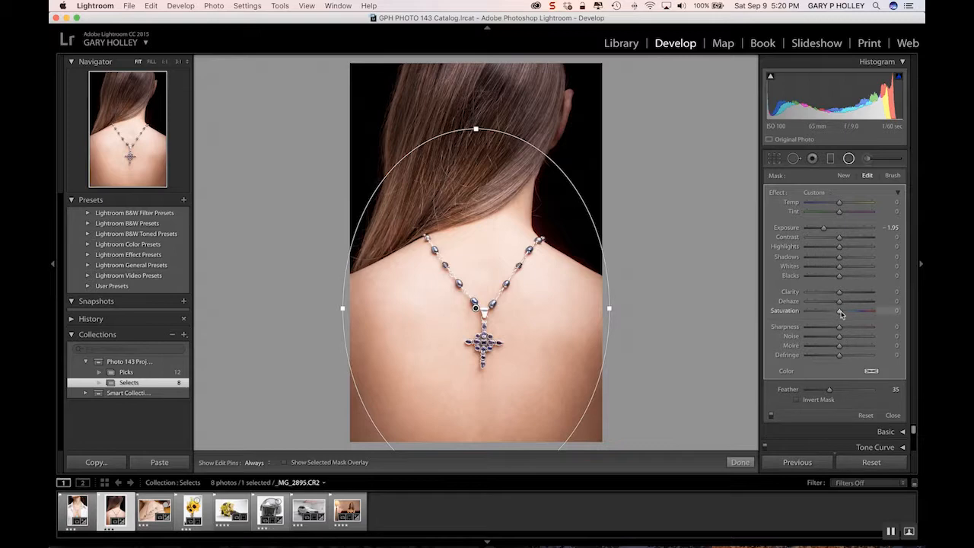
# Set the radial filter's Saturation to -11 and Clarity to -19, and switch the edit pin display to Auto.
pyautogui.moveTo(835, 315); pyautogui.dragTo(834, 313)
pyautogui.moveTo(841, 295); pyautogui.dragTo(788, 301)
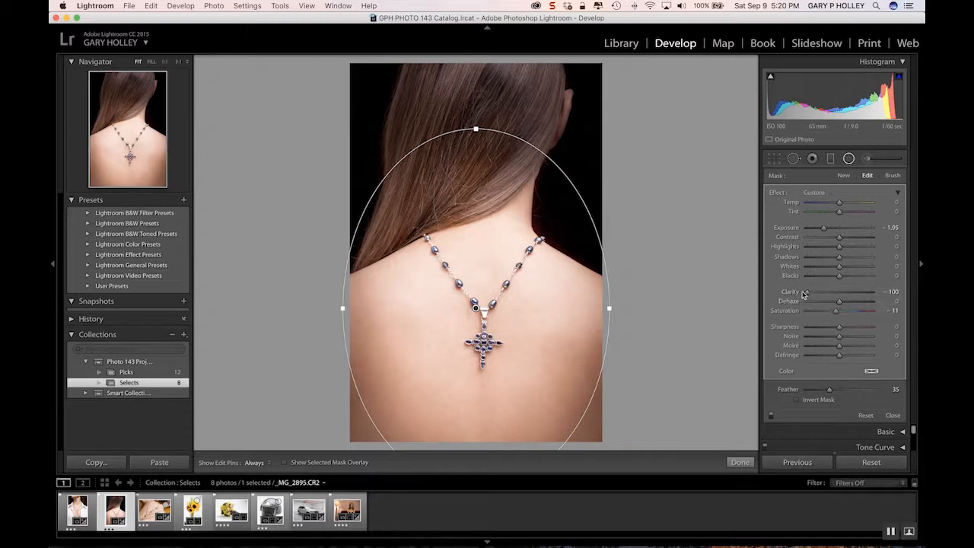
pyautogui.moveTo(807, 293); pyautogui.dragTo(834, 295)
pyautogui.click(262, 462)
pyautogui.click(255, 454)
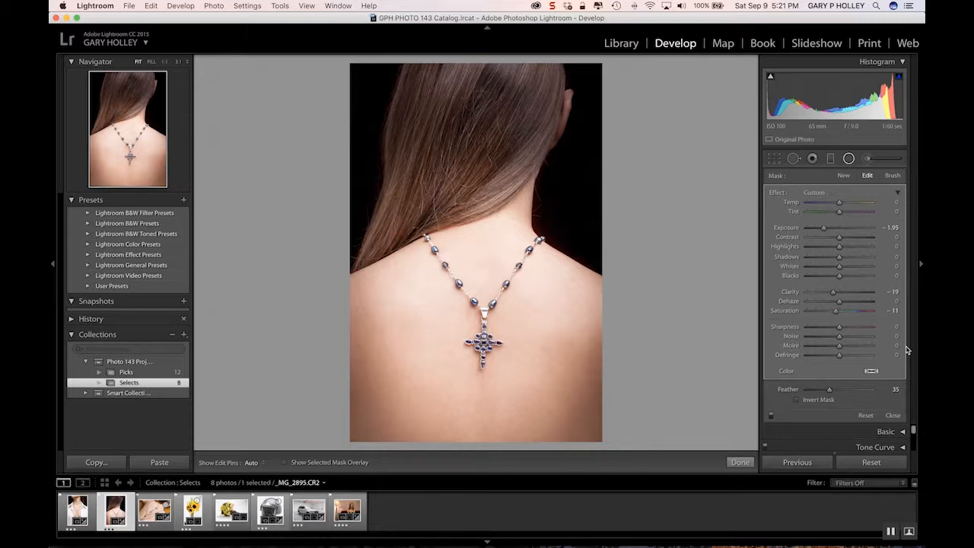
# Widen the ellipse well beyond both side edges of the photo and extend it higher over the hair.
pyautogui.moveTo(476, 308); pyautogui.dragTo(609, 487)
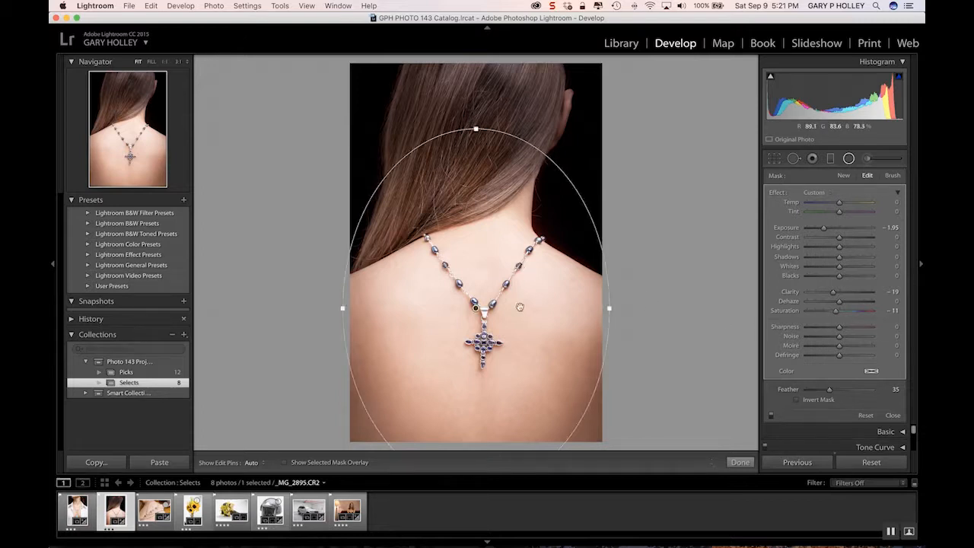
pyautogui.moveTo(609, 308); pyautogui.dragTo(620, 308)
pyautogui.moveTo(473, 127)
pyautogui.mouseDown()
pyautogui.moveTo(475, 109)
pyautogui.moveTo(474, 127)
pyautogui.mouseUp()
pyautogui.moveTo(521, 250)
pyautogui.mouseDown()
pyautogui.moveTo(524, 232)
pyautogui.moveTo(519, 241)
pyautogui.mouseUp()
pyautogui.moveTo(331, 294); pyautogui.dragTo(311, 296)
pyautogui.press('alt')
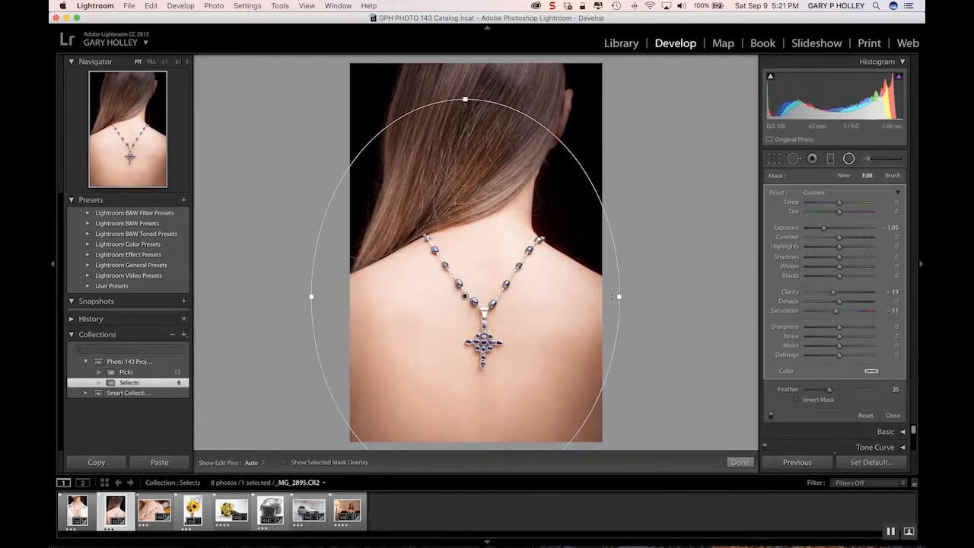
pyautogui.moveTo(622, 296); pyautogui.dragTo(641, 297)
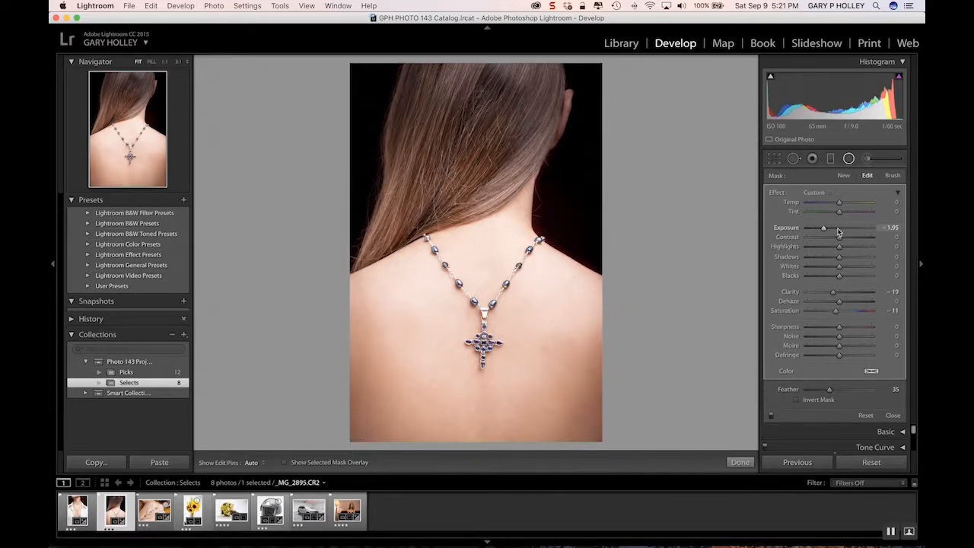
# Set the radial filter's Exposure to -0.97 and Highlights to -32, and close the filter.
pyautogui.moveTo(829, 246); pyautogui.dragTo(836, 230)
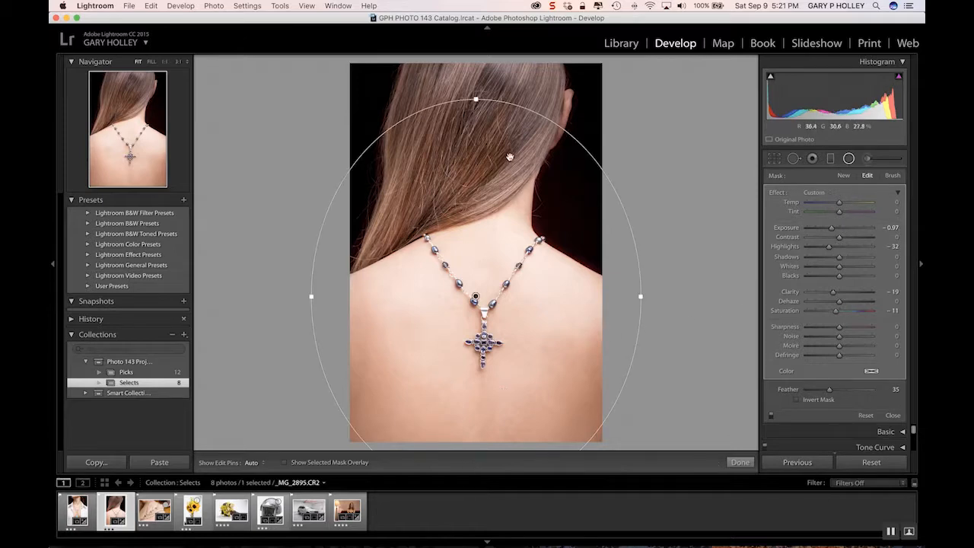
pyautogui.moveTo(477, 99); pyautogui.dragTo(470, 118)
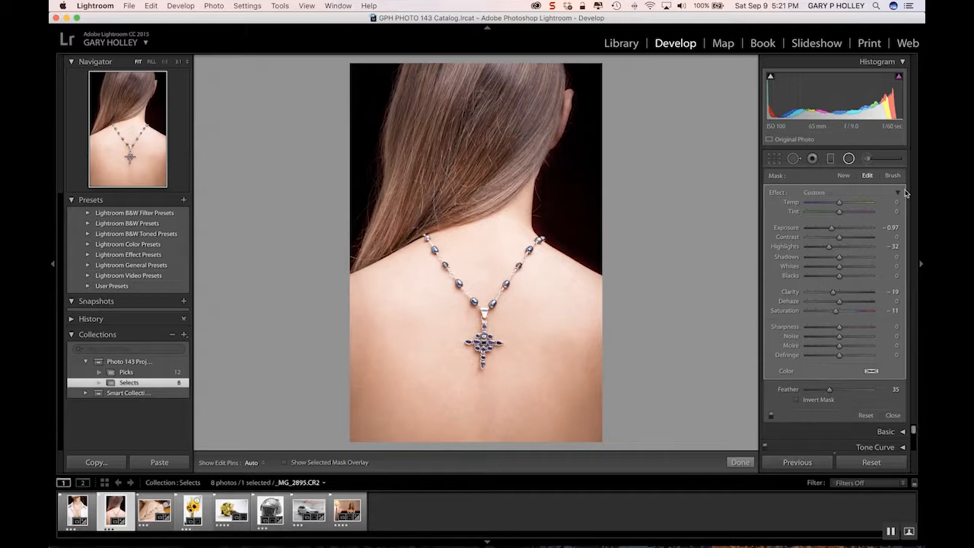
pyautogui.click(850, 159)
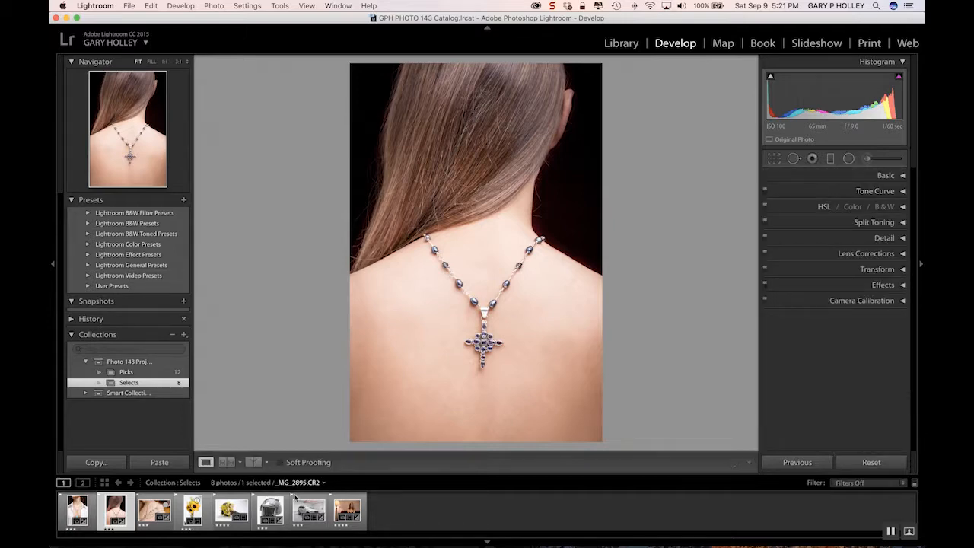
# Compare the necklace photo in a left/right split before/after view, and return to the single-image view.
pyautogui.click(266, 461)
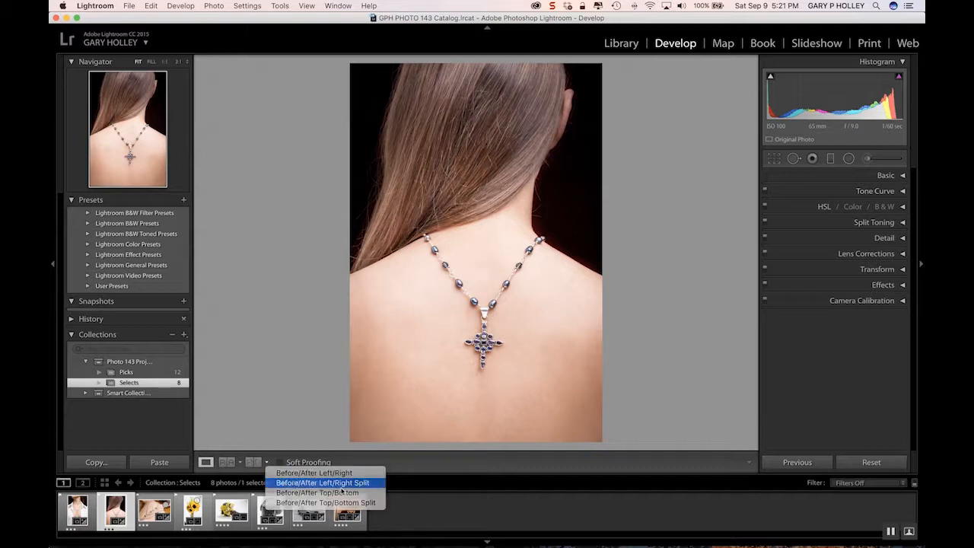
pyautogui.click(292, 484)
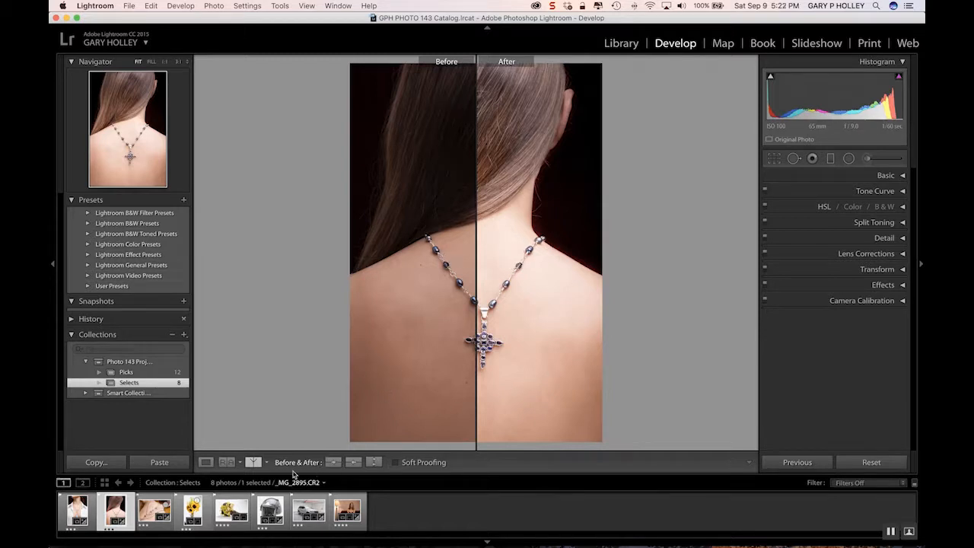
pyautogui.click(207, 462)
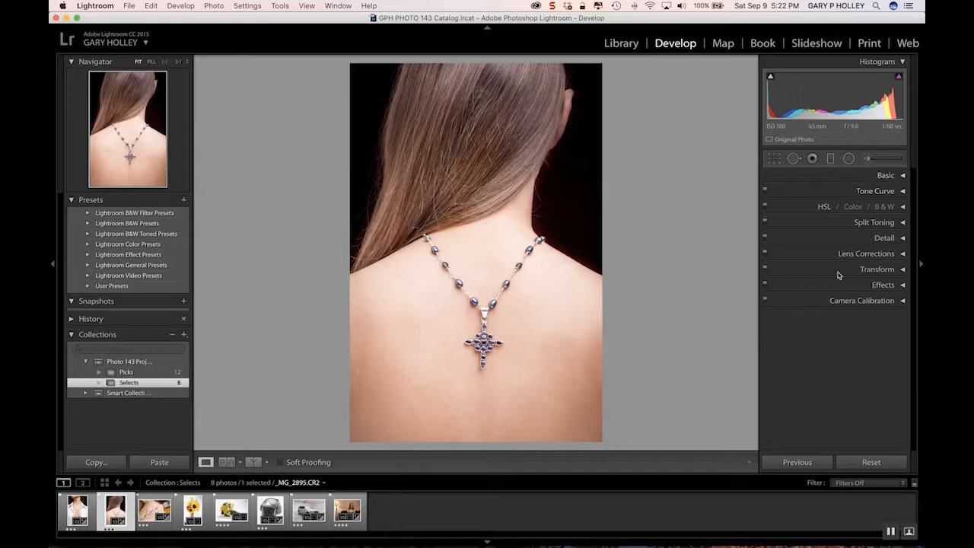
# Open _MG_2865.CR2 and add a graduated filter from its top edge to just above the turquoise pendant, with Exposure -4.00.
pyautogui.click(76, 505)
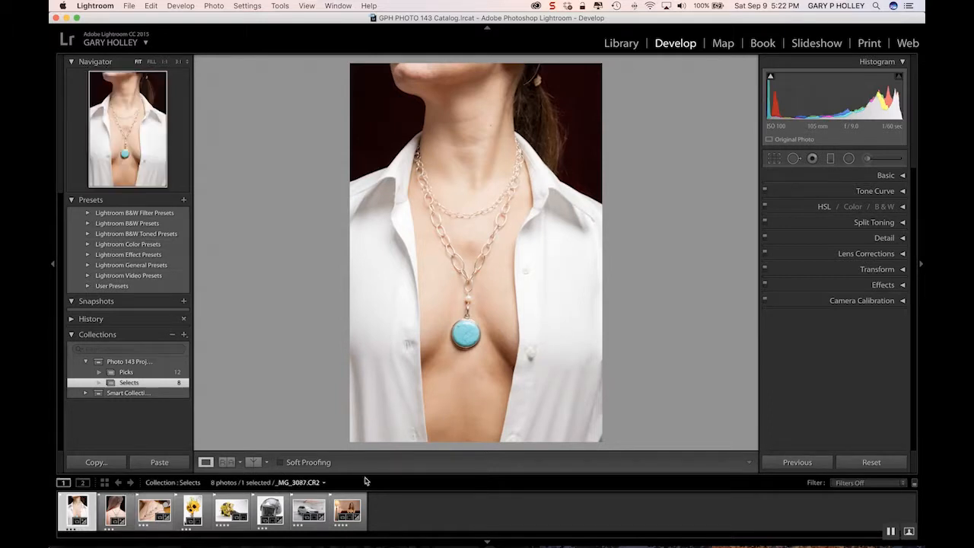
pyautogui.click(830, 159)
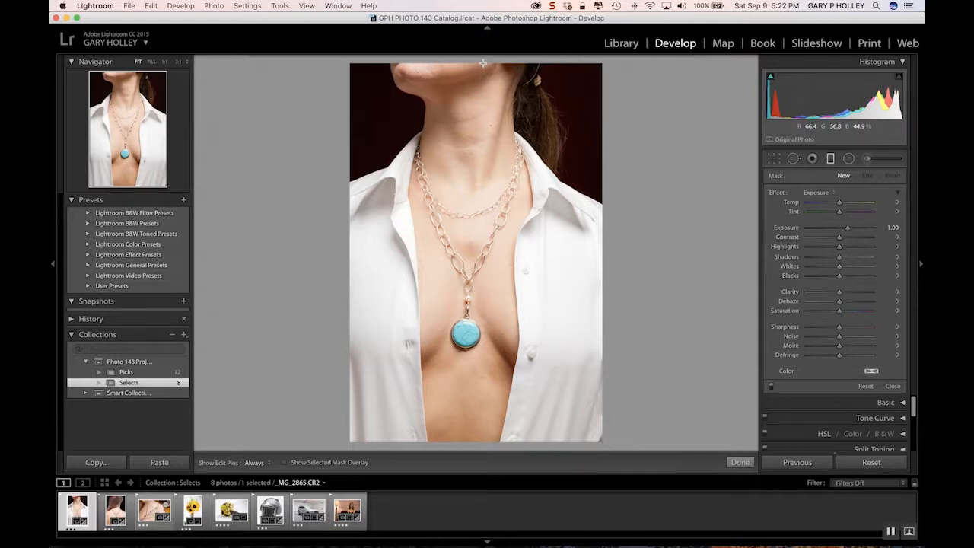
pyautogui.moveTo(482, 63); pyautogui.dragTo(481, 292)
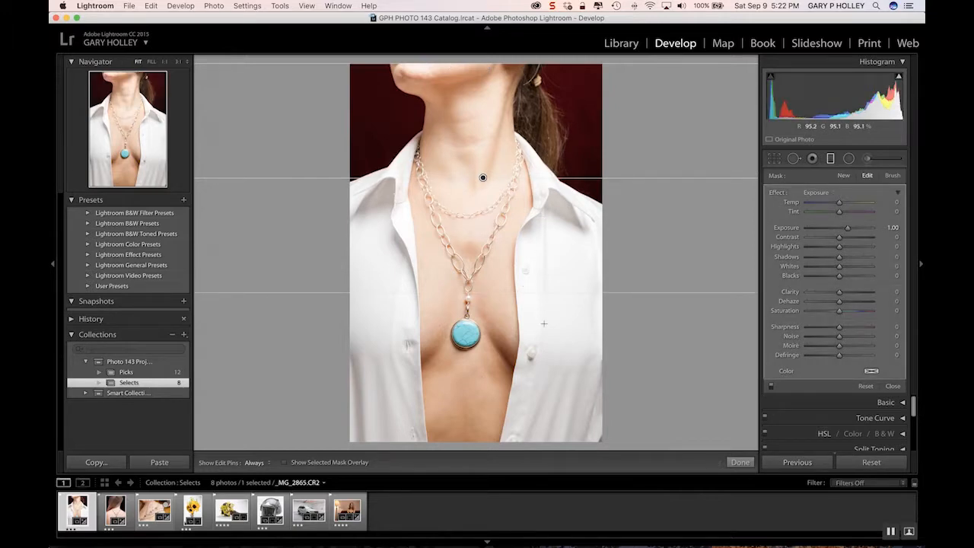
pyautogui.moveTo(850, 233); pyautogui.dragTo(798, 244)
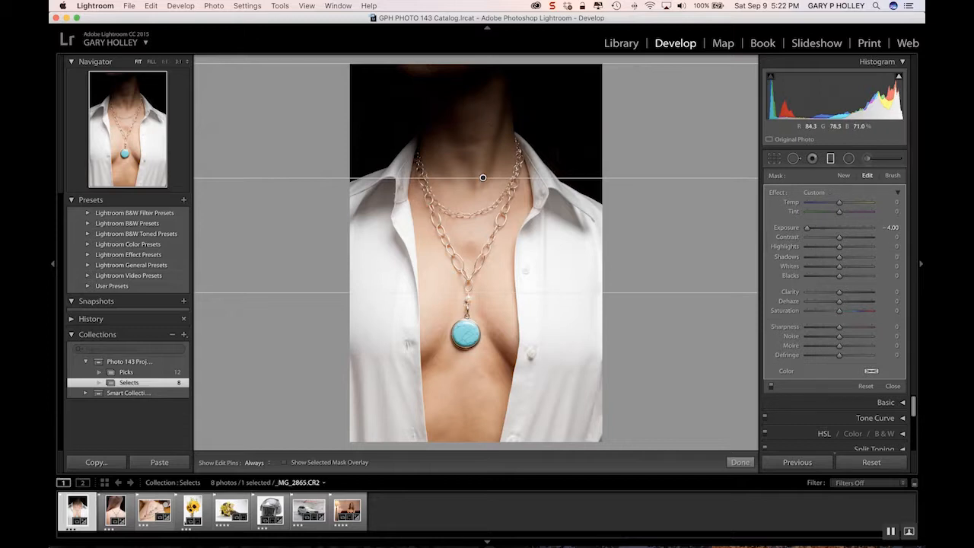
# Extend the gradient's fade down past the turquoise pendant, and undo the extra graduated filter.
pyautogui.moveTo(472, 293); pyautogui.dragTo(463, 337)
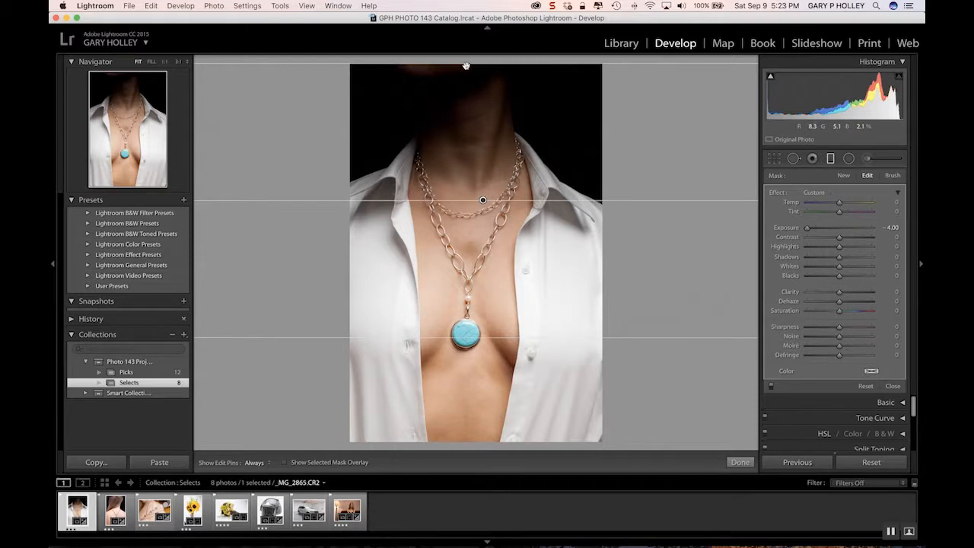
pyautogui.moveTo(476, 337); pyautogui.dragTo(478, 395)
pyautogui.moveTo(509, 278)
pyautogui.mouseDown()
pyautogui.moveTo(510, 297)
pyautogui.moveTo(495, 289)
pyautogui.mouseUp()
pyautogui.press('super+z')
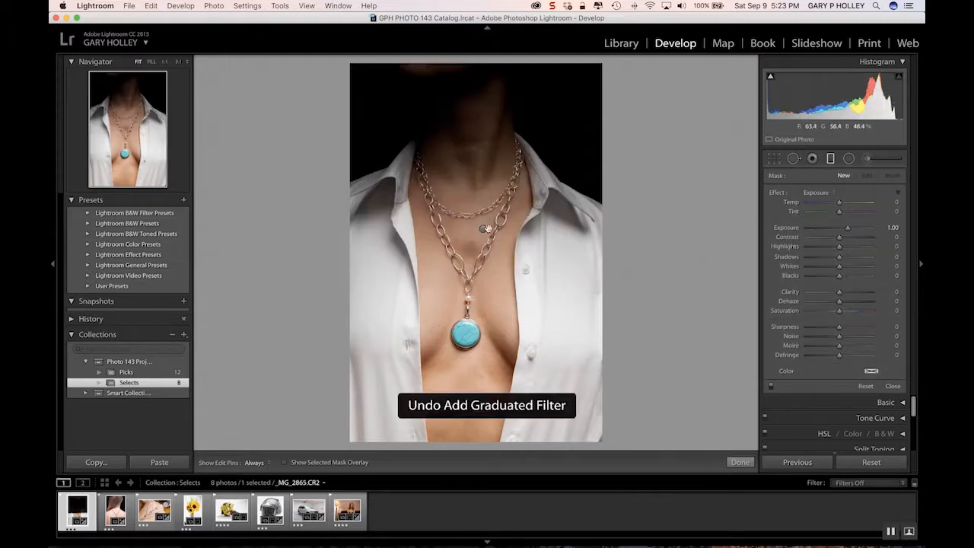
# Reselect the graduated filter and shorten its fade to end just below the shorter chain.
pyautogui.click(483, 228)
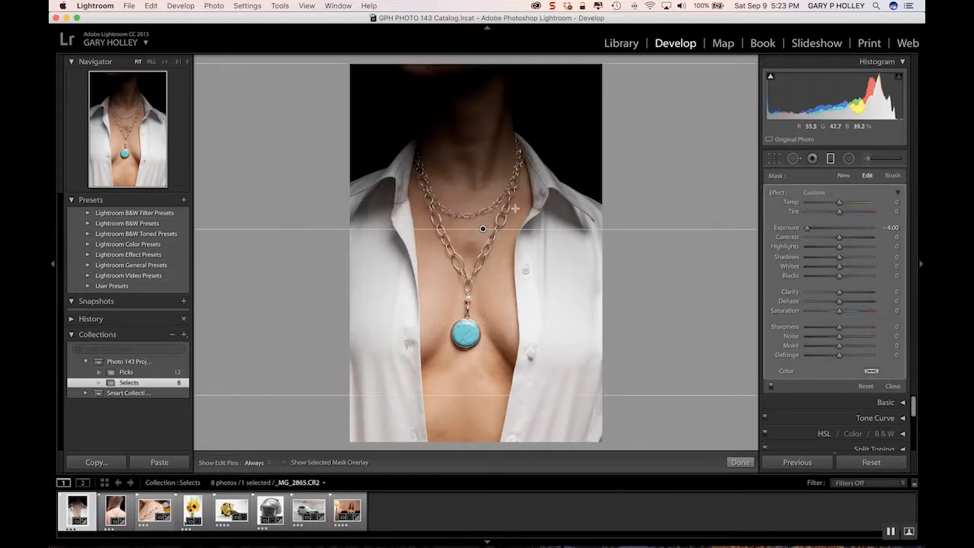
pyautogui.moveTo(482, 229)
pyautogui.mouseDown()
pyautogui.moveTo(483, 262)
pyautogui.moveTo(481, 228)
pyautogui.mouseUp()
pyautogui.moveTo(468, 401); pyautogui.dragTo(494, 236)
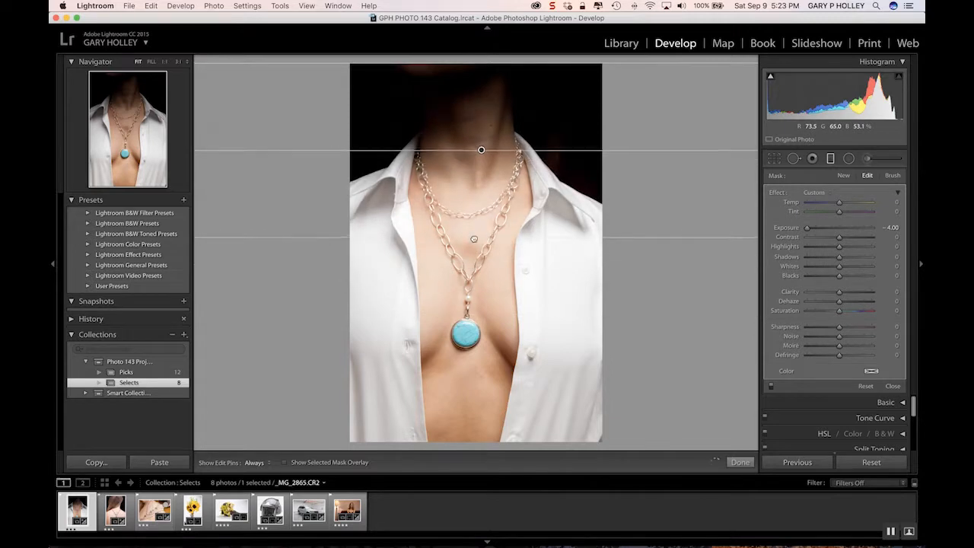
# Set the graduated filter's Exposure to -2.12 and pull its fade up to end at the bottom of the shorter chain.
pyautogui.moveTo(808, 227); pyautogui.dragTo(823, 230)
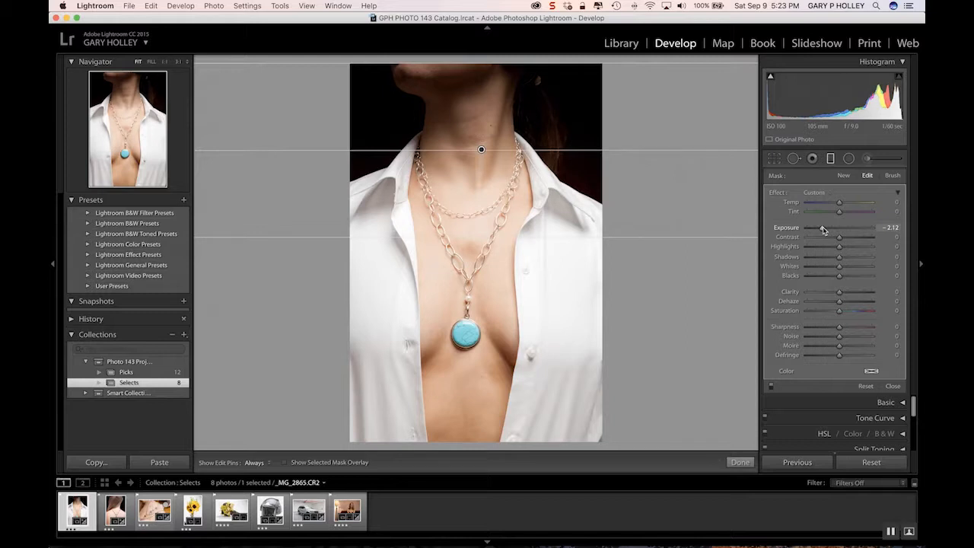
pyautogui.moveTo(823, 229); pyautogui.dragTo(824, 229)
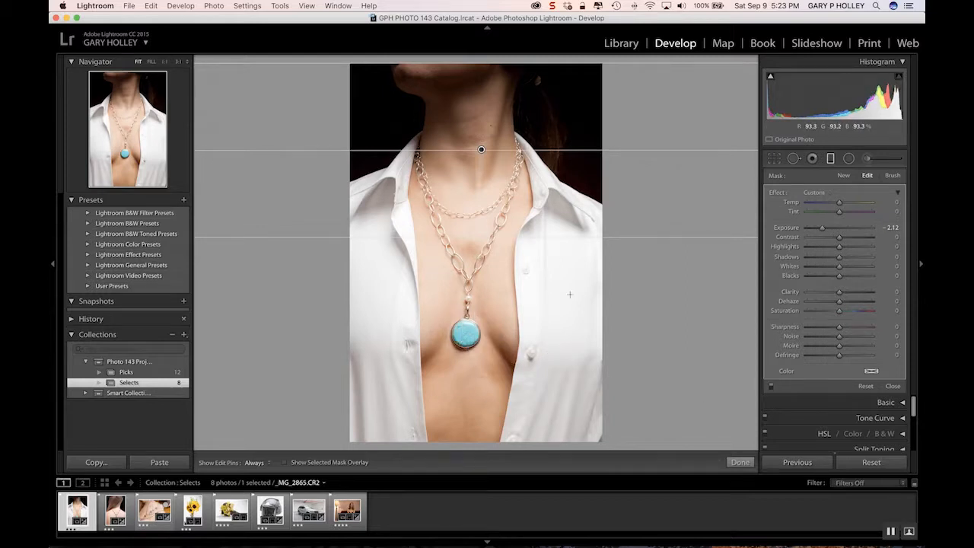
pyautogui.moveTo(491, 237); pyautogui.dragTo(488, 220)
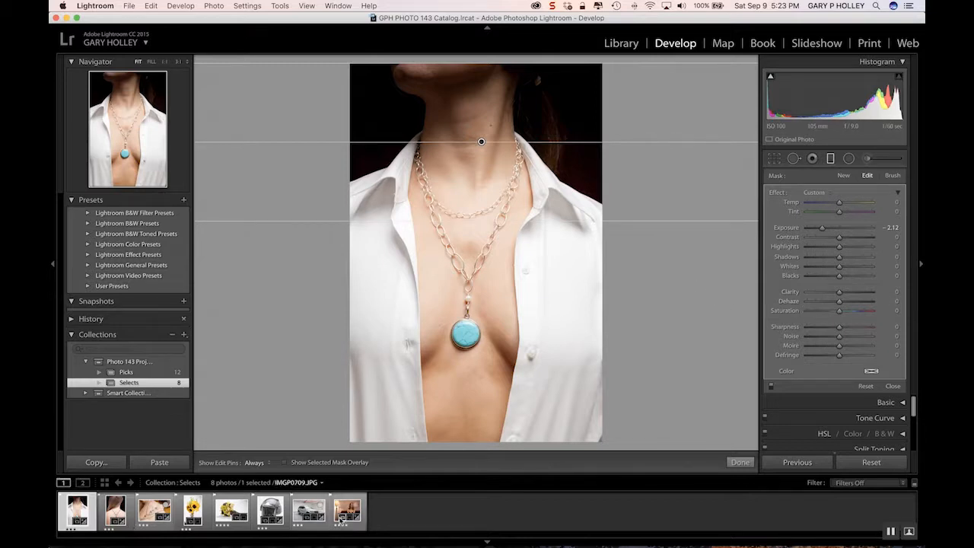
# Open suv_7665.CR2 and add a graduated filter from its top edge to just below the wheels, with Exposure 1.00.
pyautogui.click(310, 513)
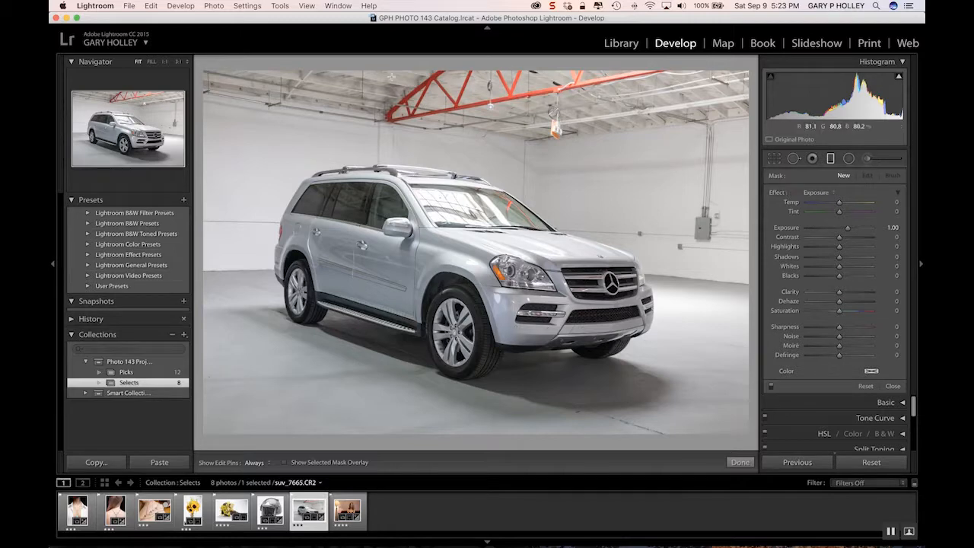
pyautogui.moveTo(449, 71); pyautogui.dragTo(433, 405)
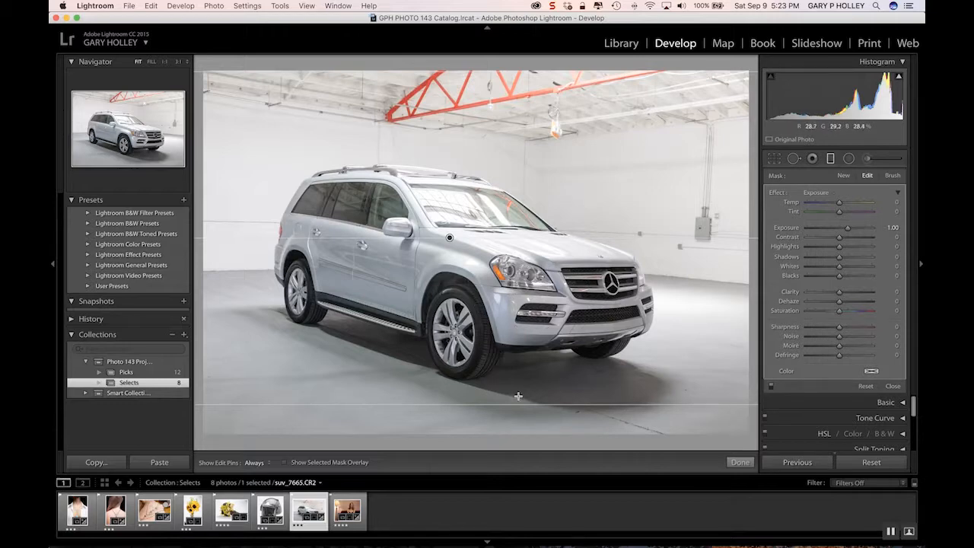
# Try orange tints on the SUV photo's graduated filter, and settle on blue with hue 230 and saturation 100%.
pyautogui.click(871, 372)
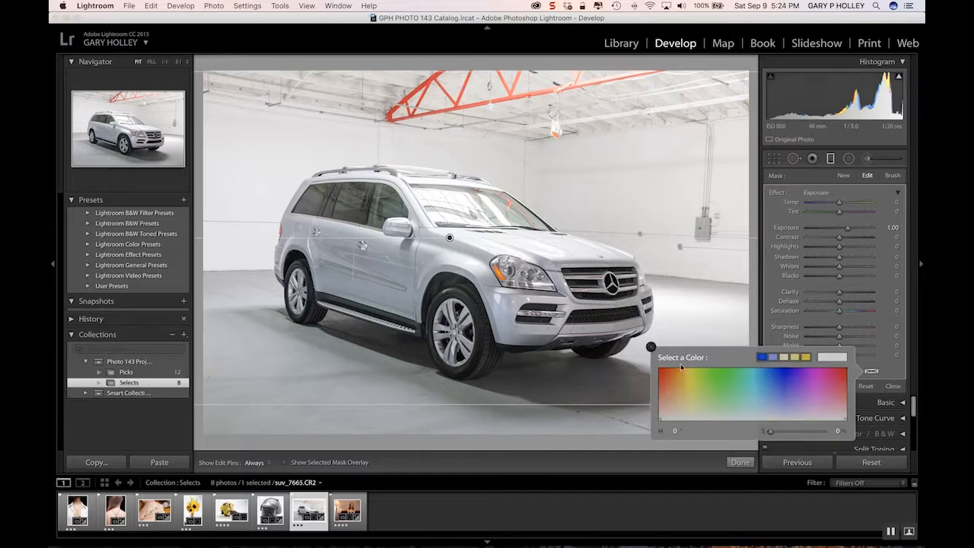
pyautogui.moveTo(676, 372); pyautogui.dragTo(672, 369)
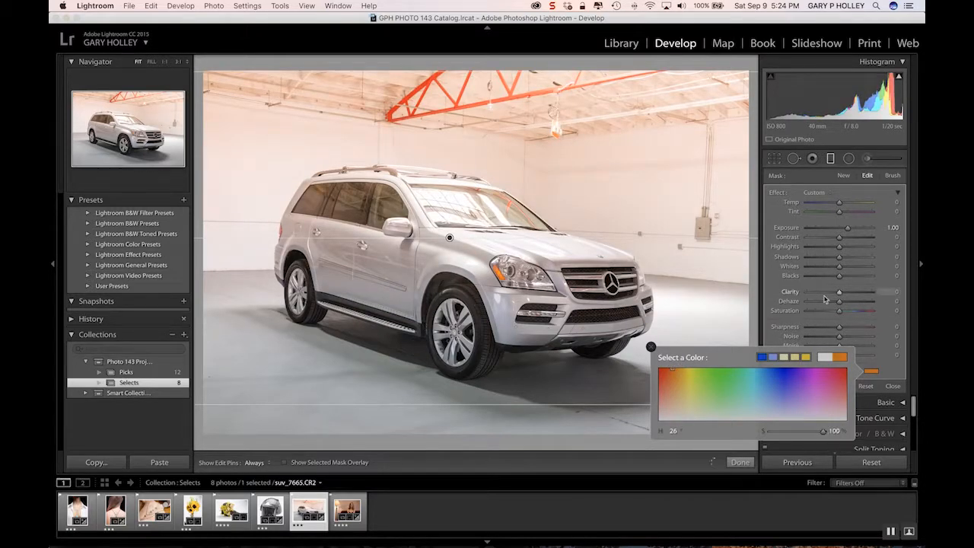
pyautogui.moveTo(673, 367); pyautogui.dragTo(666, 363)
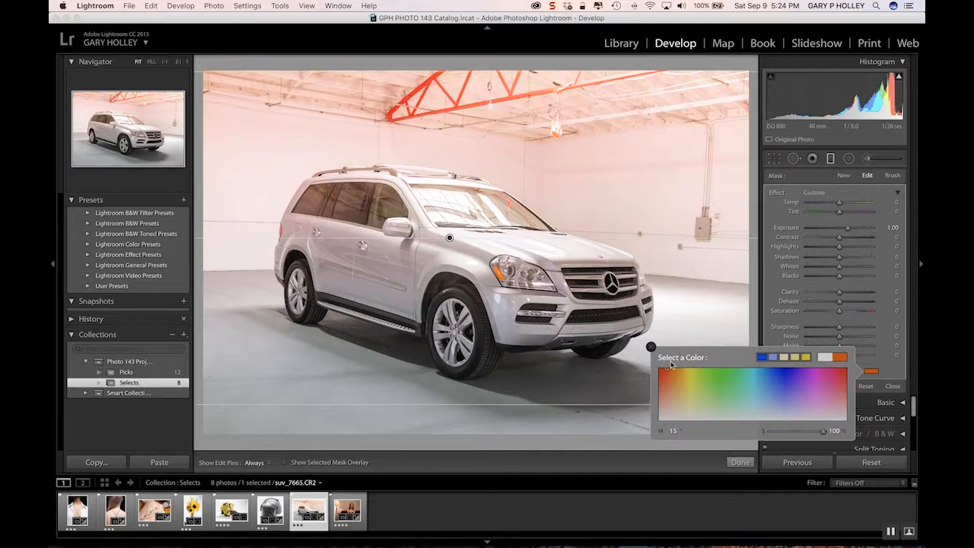
pyautogui.moveTo(676, 371); pyautogui.dragTo(779, 364)
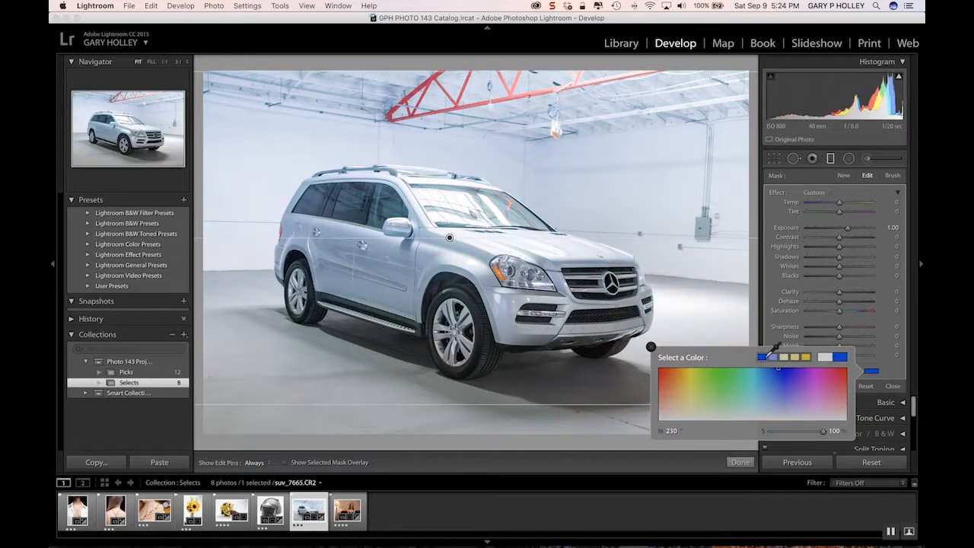
pyautogui.click(650, 347)
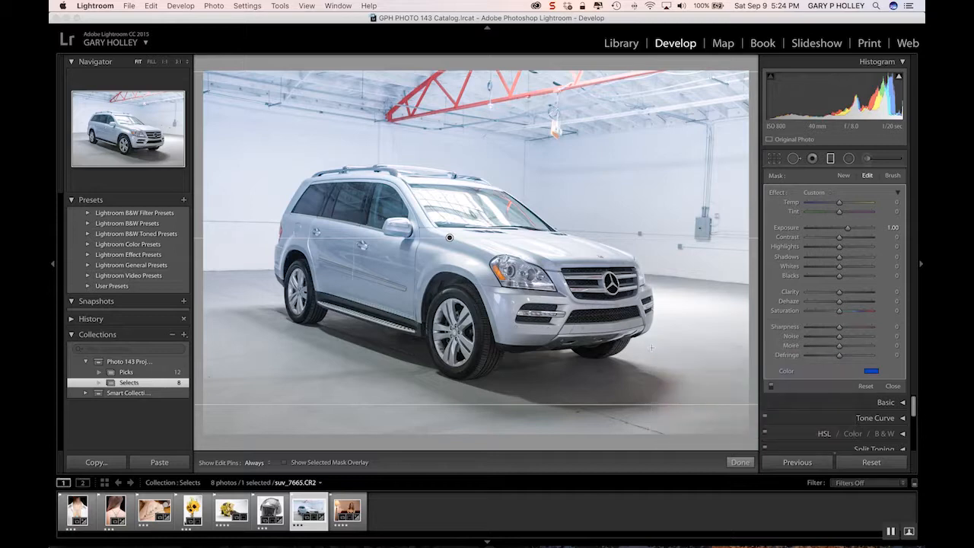
# Shorten the blue gradient's fade to end at the top of the headlights, with Saturation 47 and Exposure -1.48.
pyautogui.moveTo(503, 405); pyautogui.dragTo(490, 292)
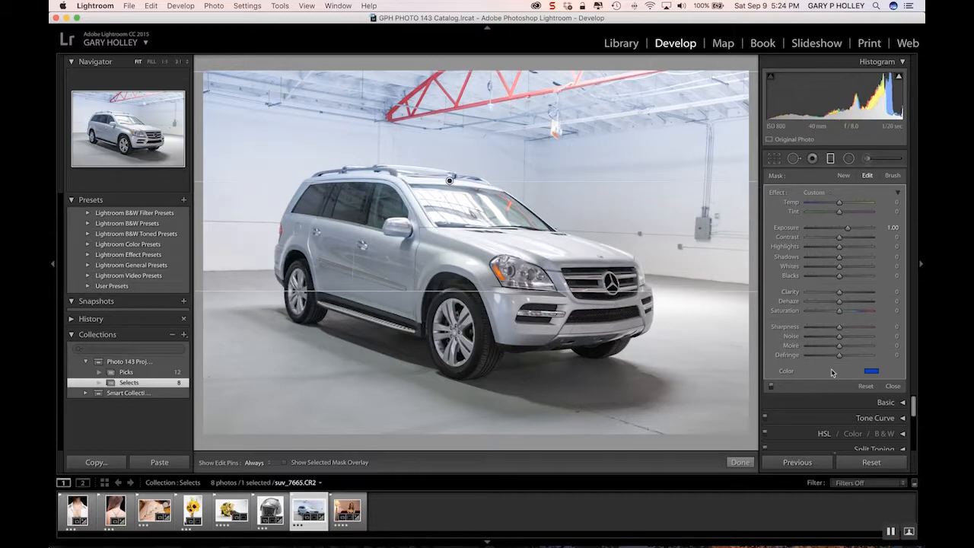
pyautogui.moveTo(836, 313); pyautogui.dragTo(856, 312)
pyautogui.moveTo(846, 231); pyautogui.dragTo(828, 232)
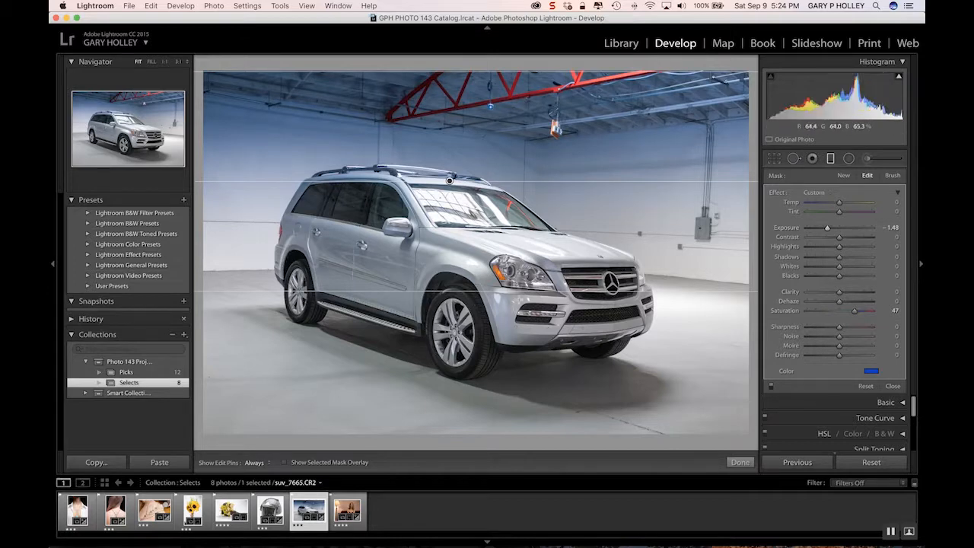
pyautogui.moveTo(516, 291); pyautogui.dragTo(515, 255)
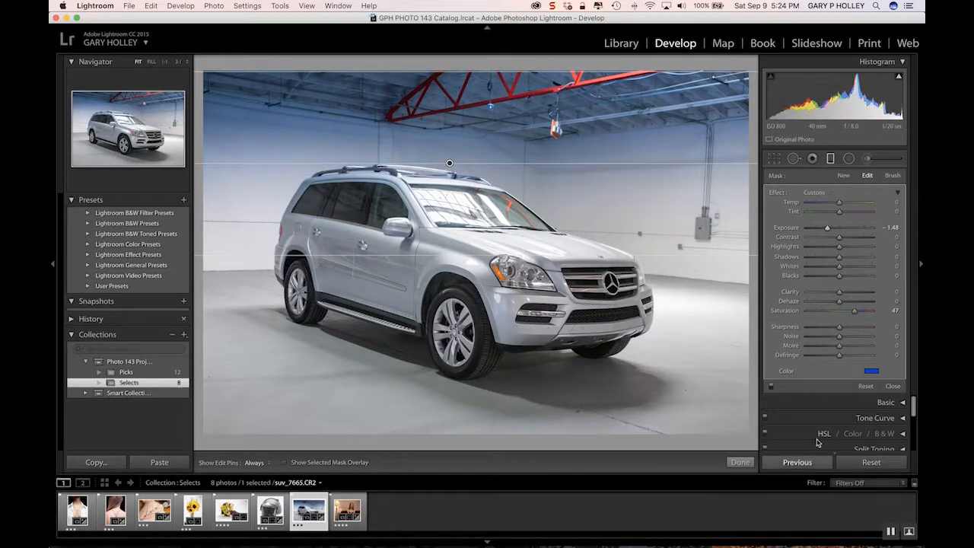
# Set the edit pins to show automatically and leave the graduated filter's editing mode.
pyautogui.click(257, 462)
pyautogui.click(257, 454)
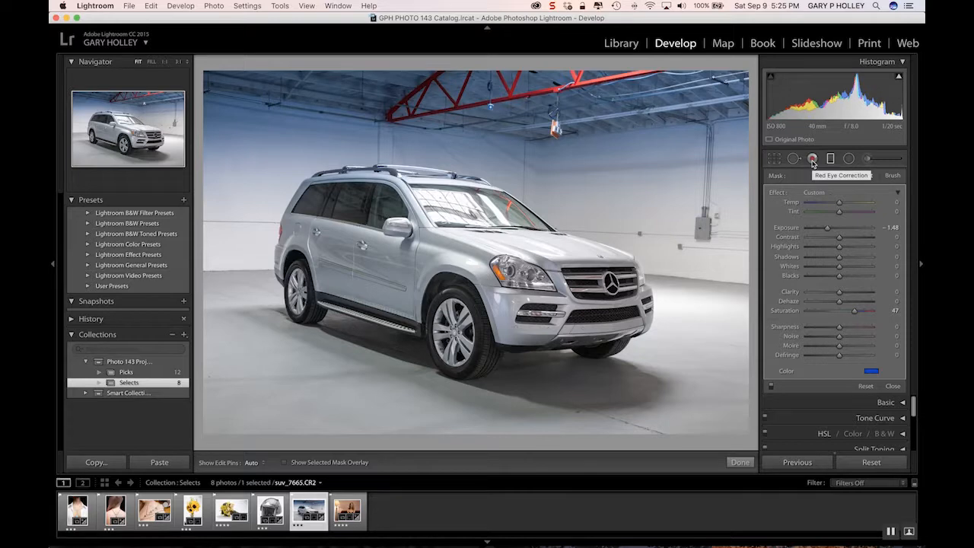
pyautogui.click(775, 160)
pyautogui.click(775, 160)
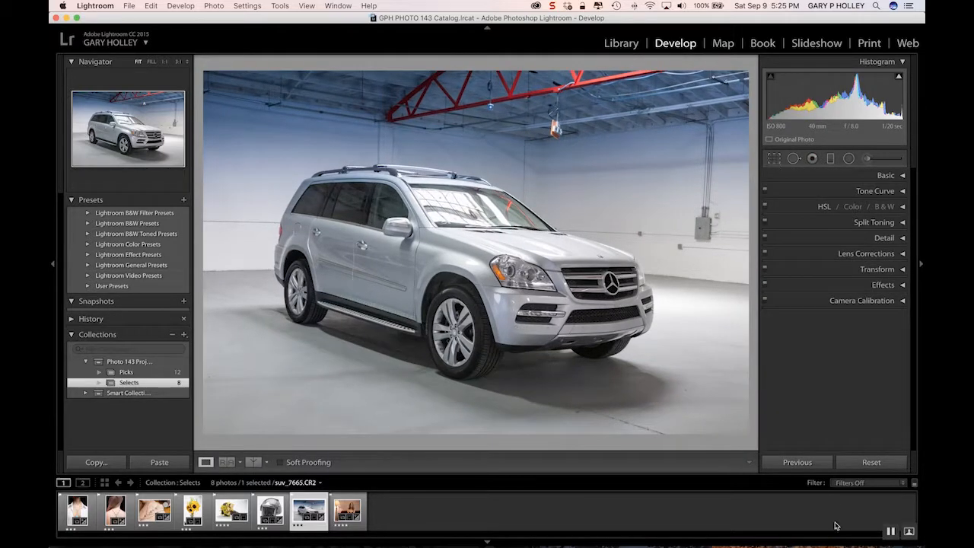
# Review the retouched photos one after another, from _MG_2865.CR2 up to the helmet photo.
pyautogui.click(80, 514)
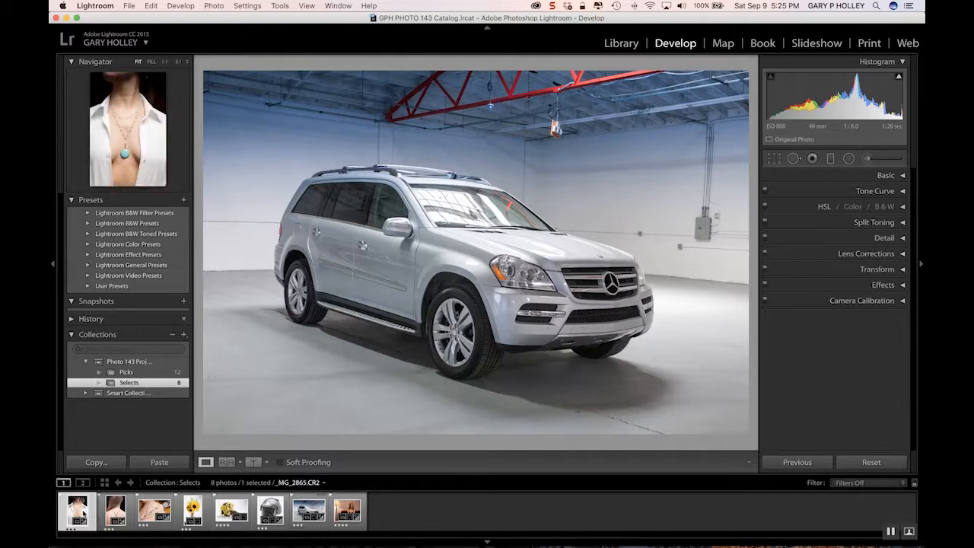
pyautogui.press('Right')
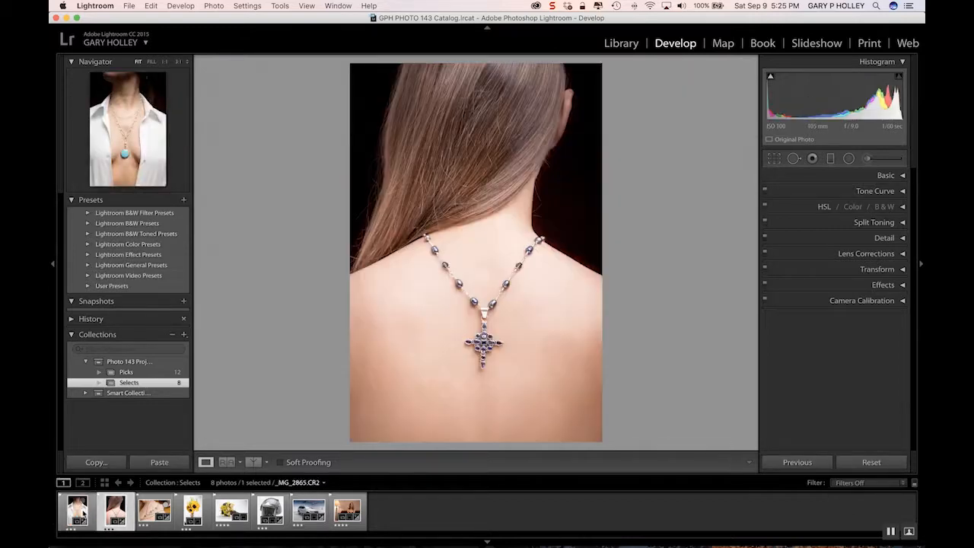
pyautogui.press('Right')
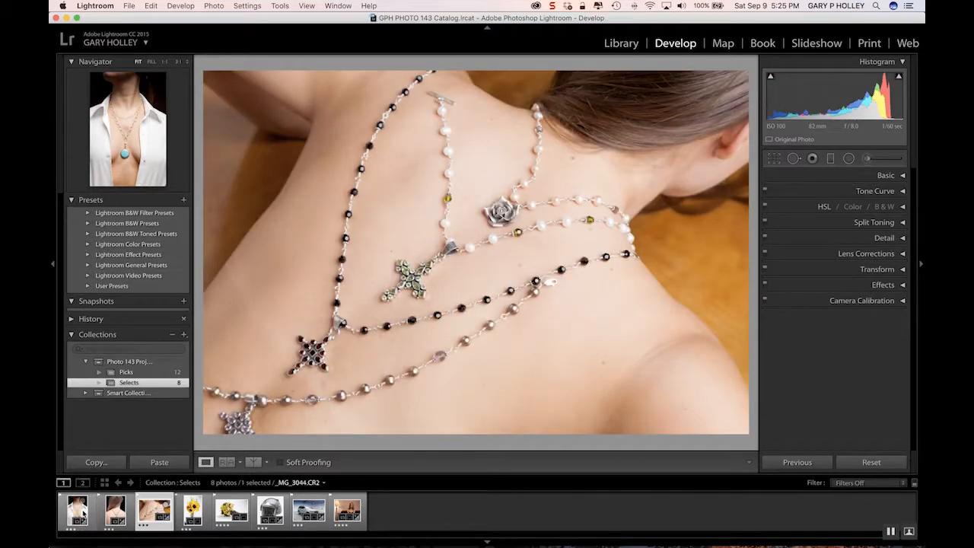
pyautogui.press('Right')
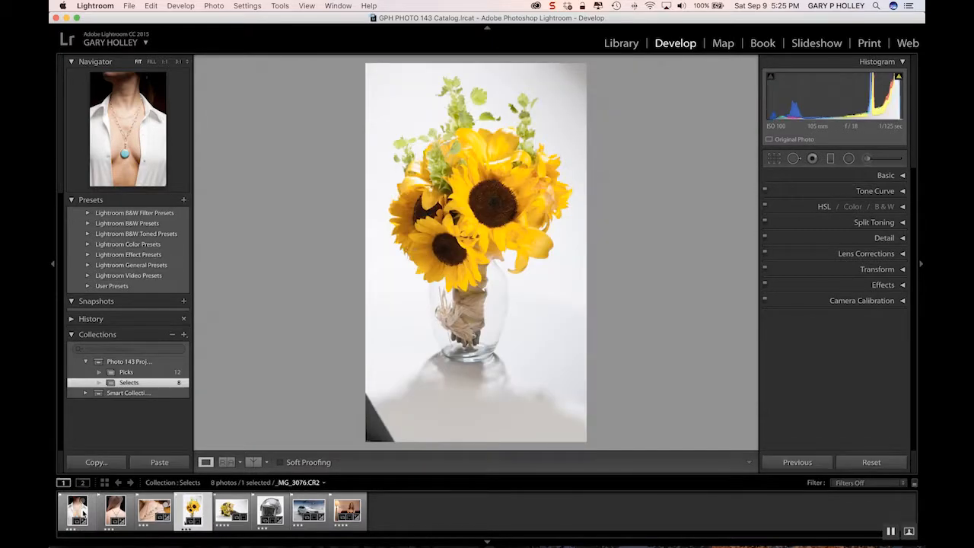
pyautogui.press('Right')
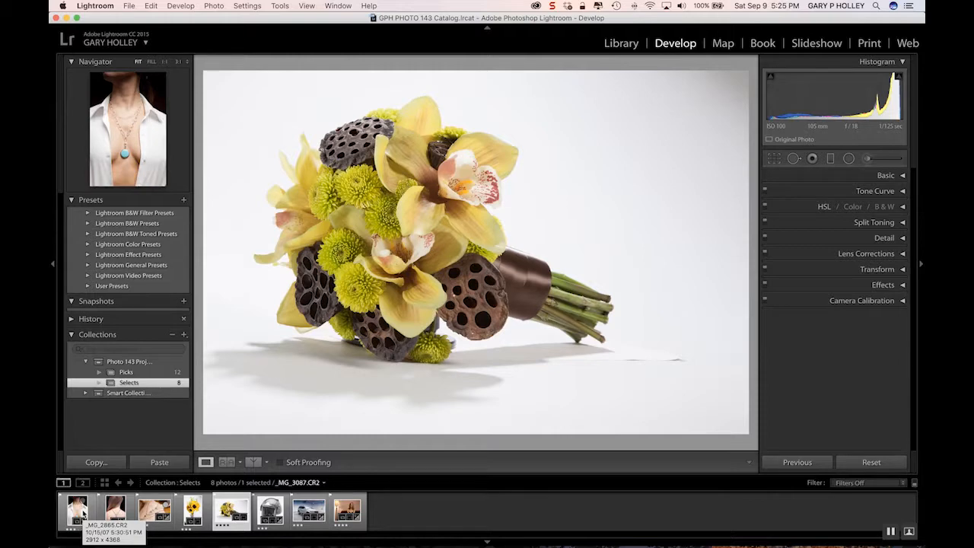
pyautogui.press('Right')
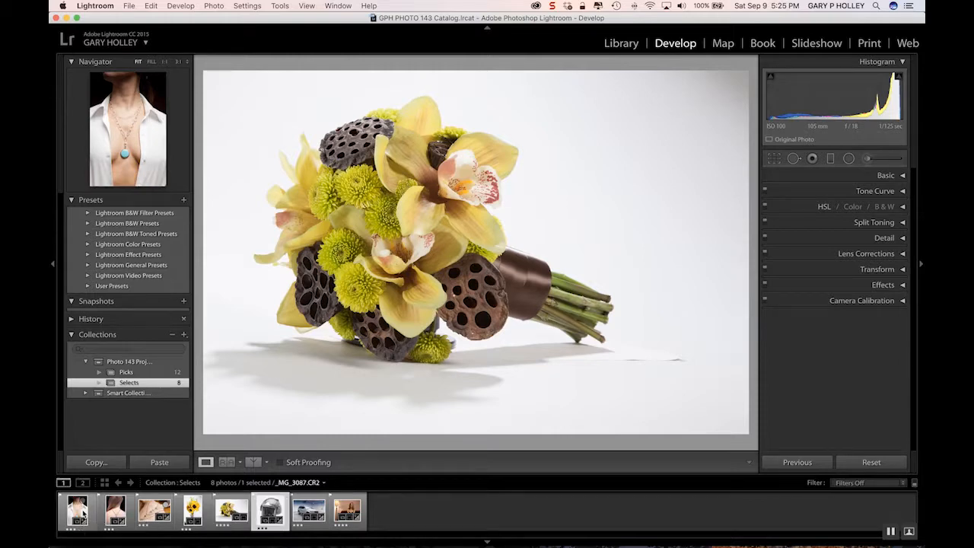